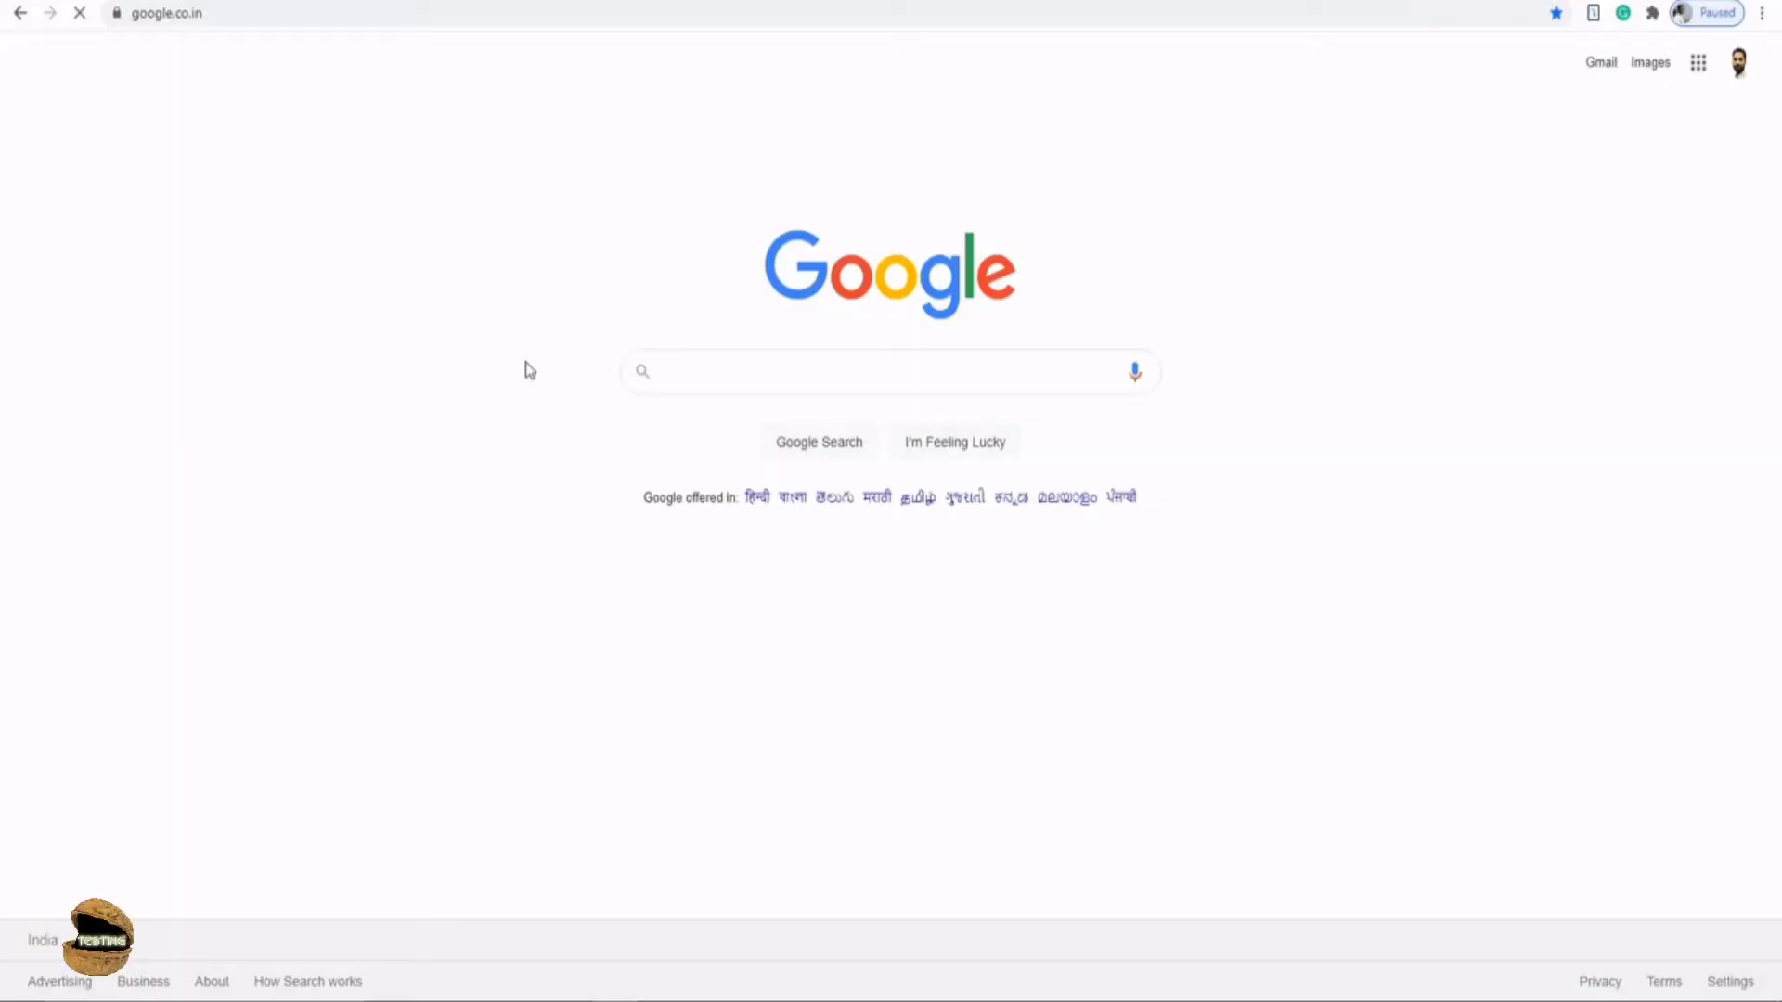
Search Google for 'jira server download' to find Atlassian's download page
left_click(700, 377)
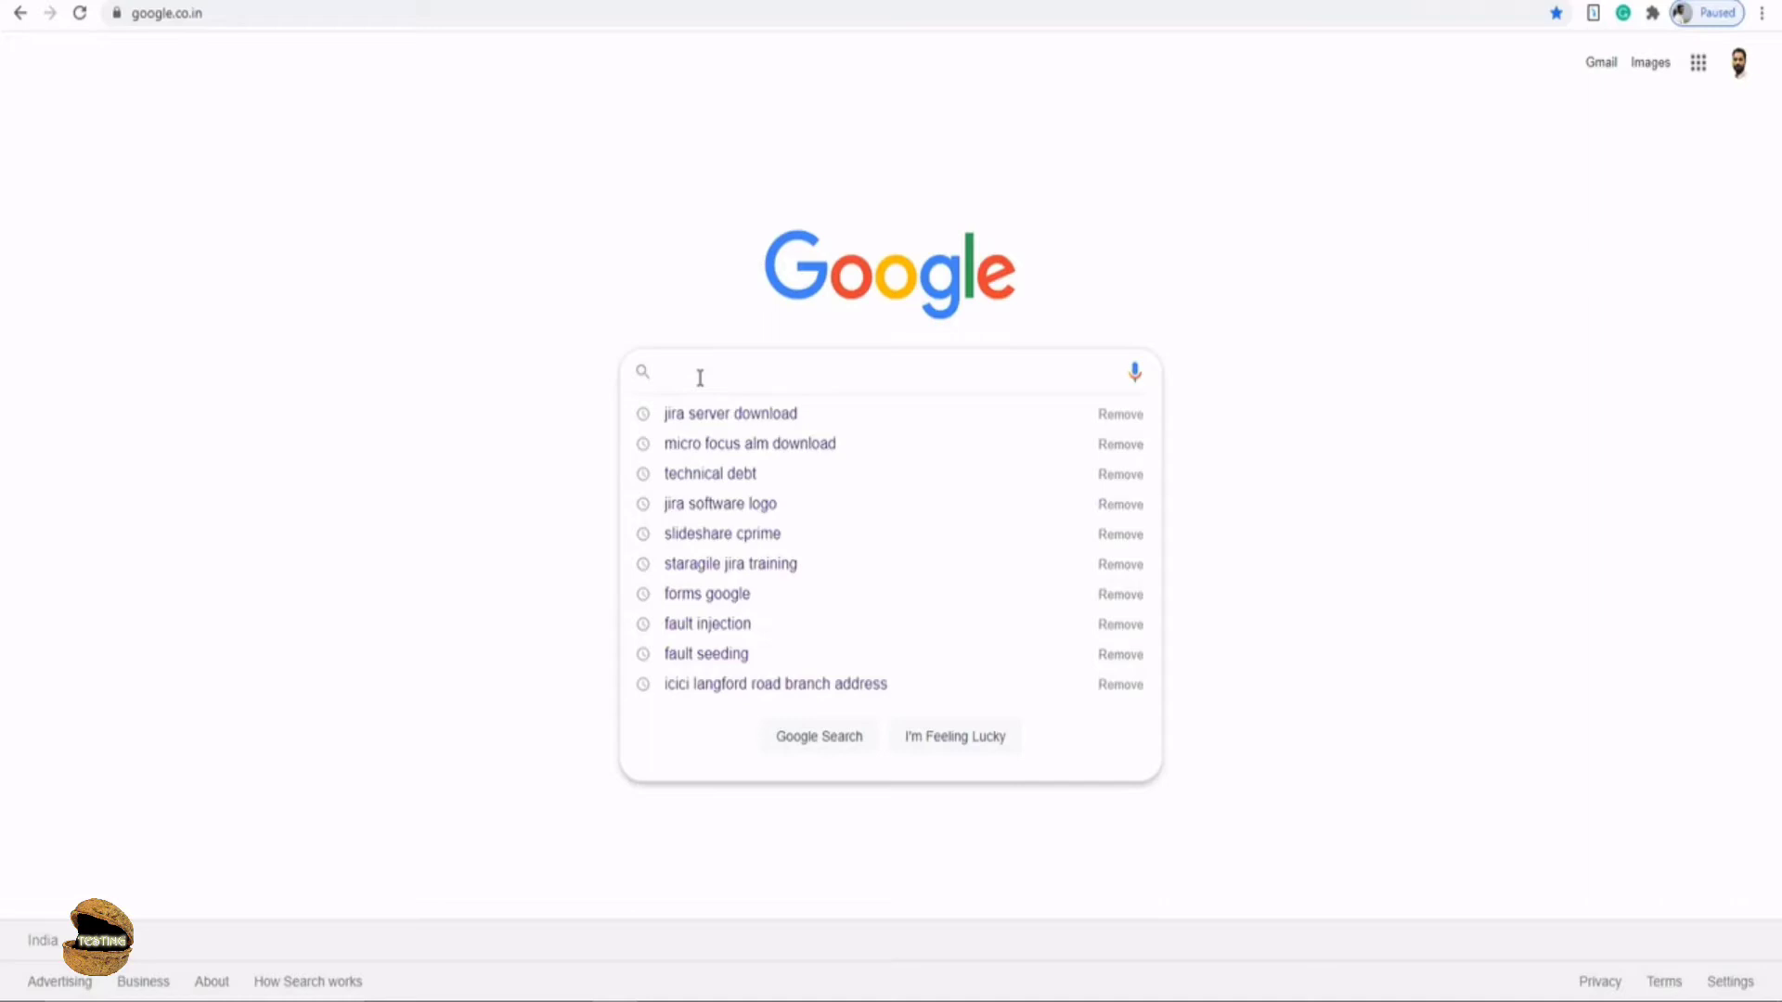
left_click(740, 420)
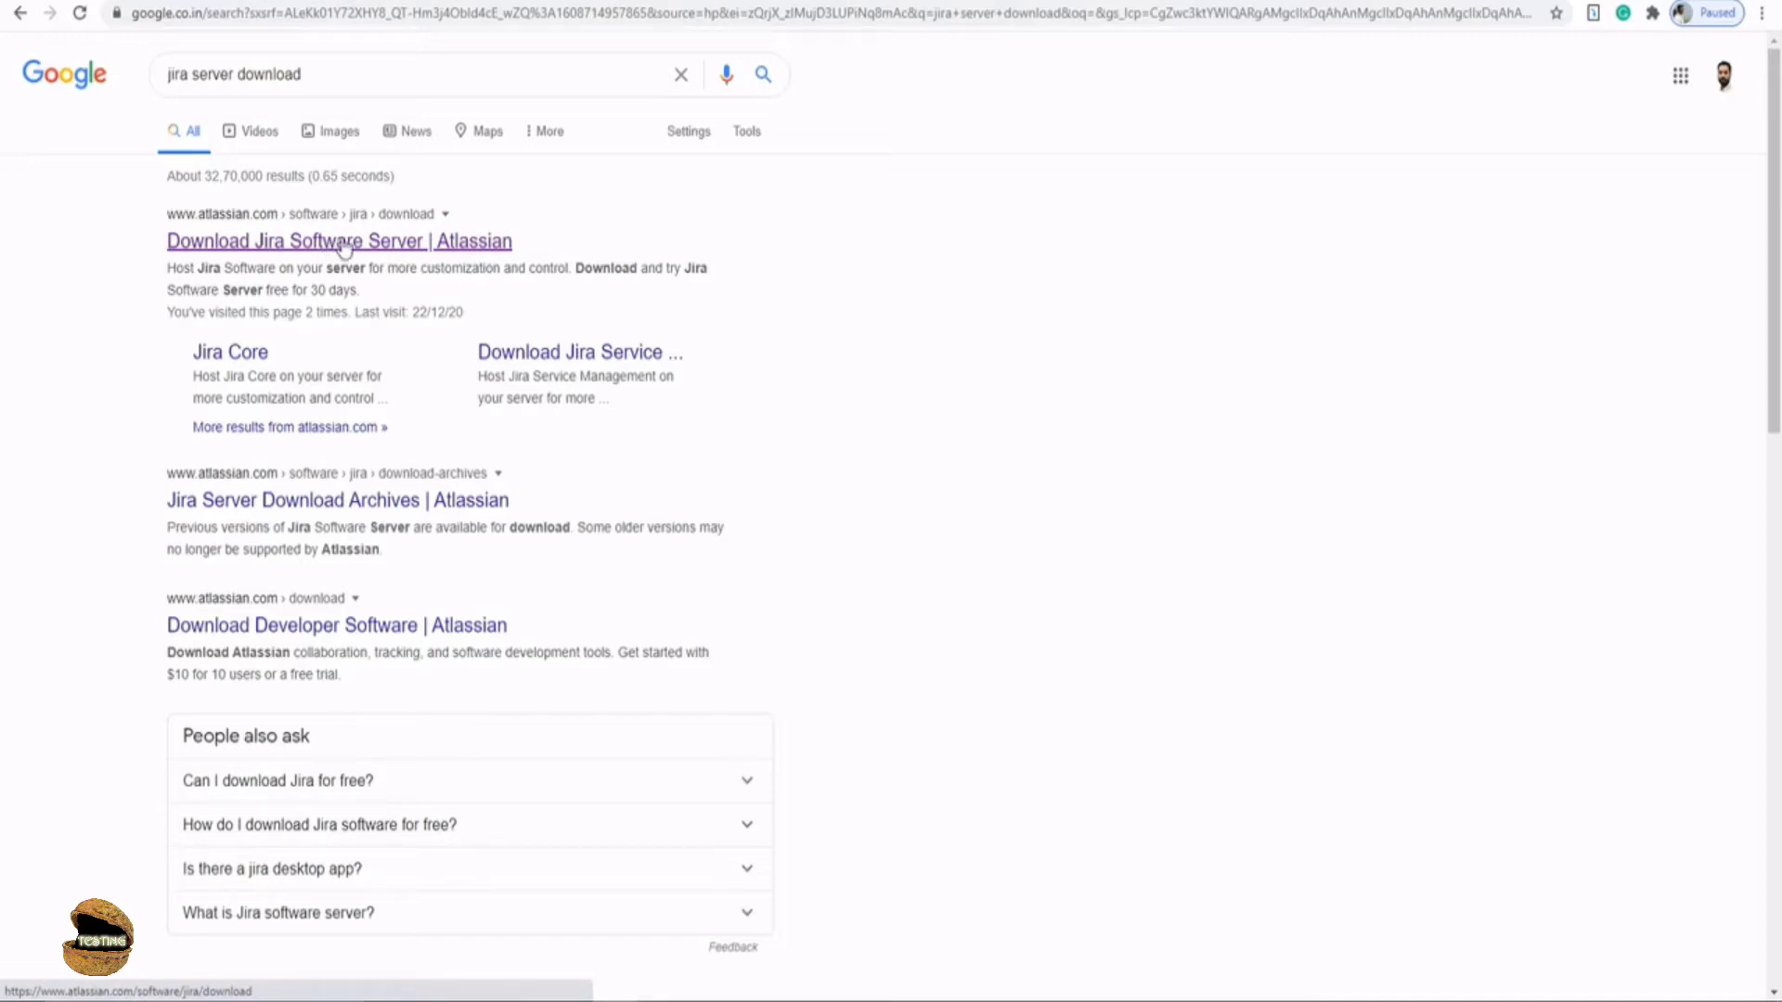
Open the Jira Software Server download page and highlight the Long Term Support 8.13.2 release
left_click(380, 243)
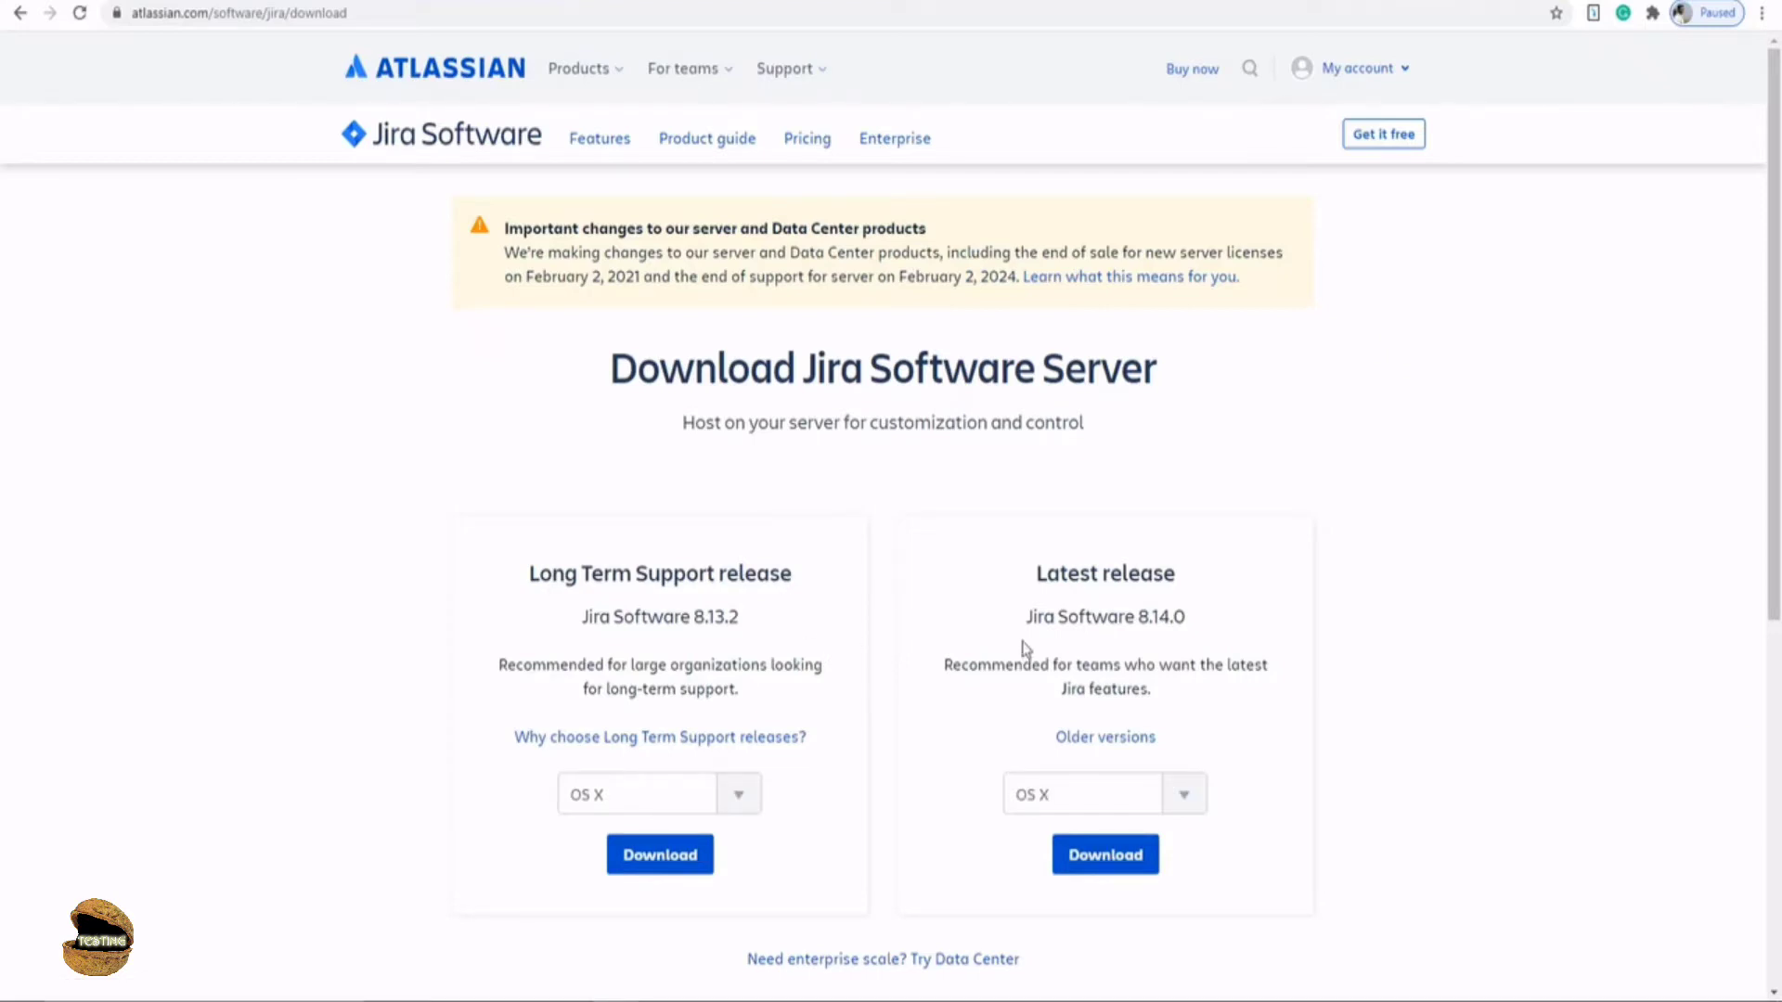
left_click_drag(530, 573, 795, 584)
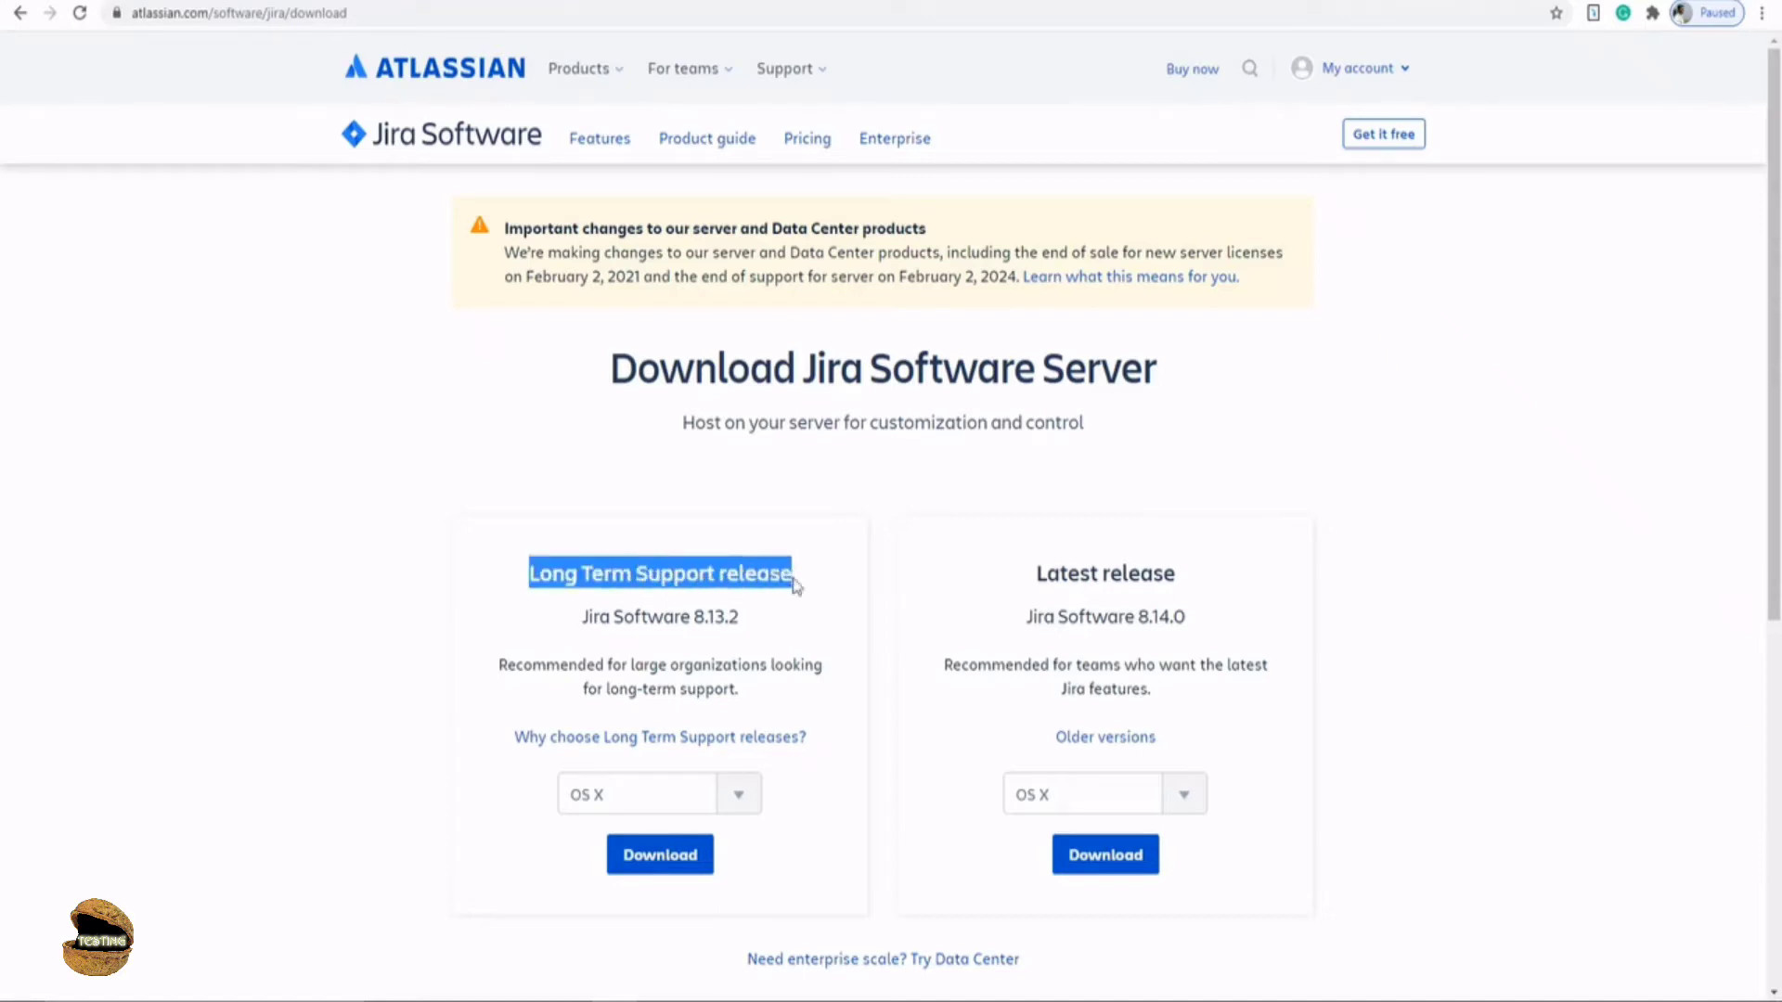
left_click(856, 616)
double_click(538, 574)
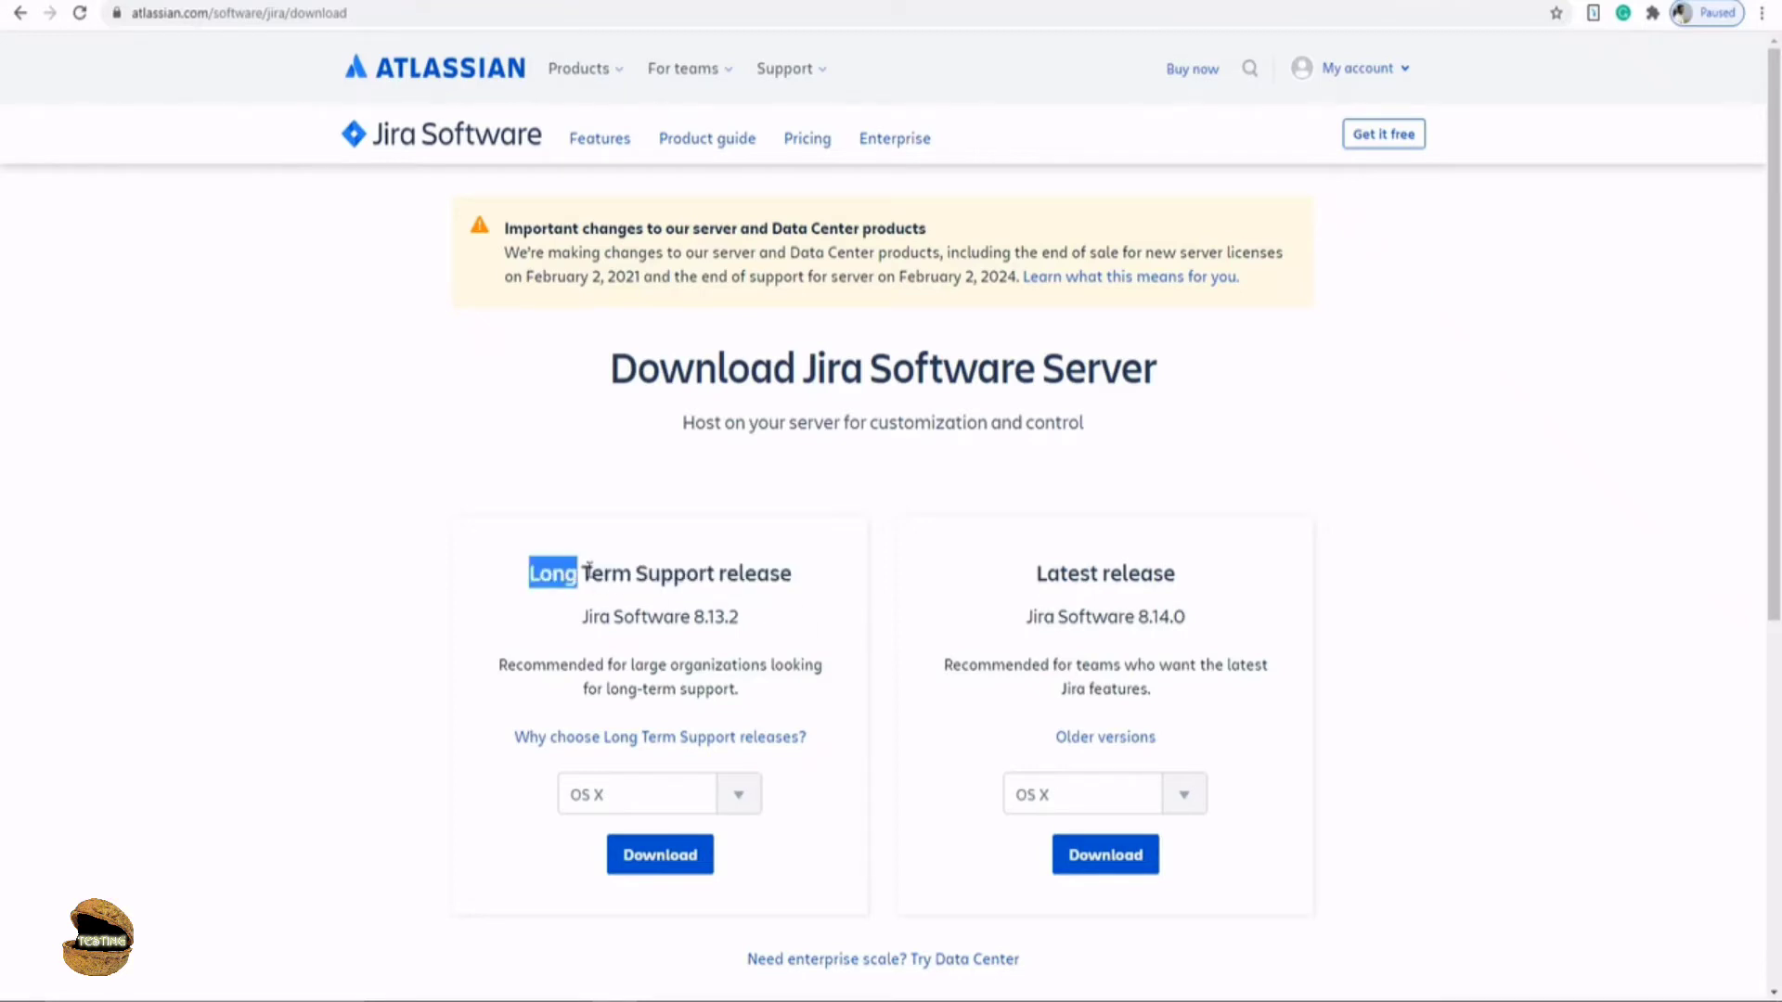
left_click_drag(589, 573, 799, 579)
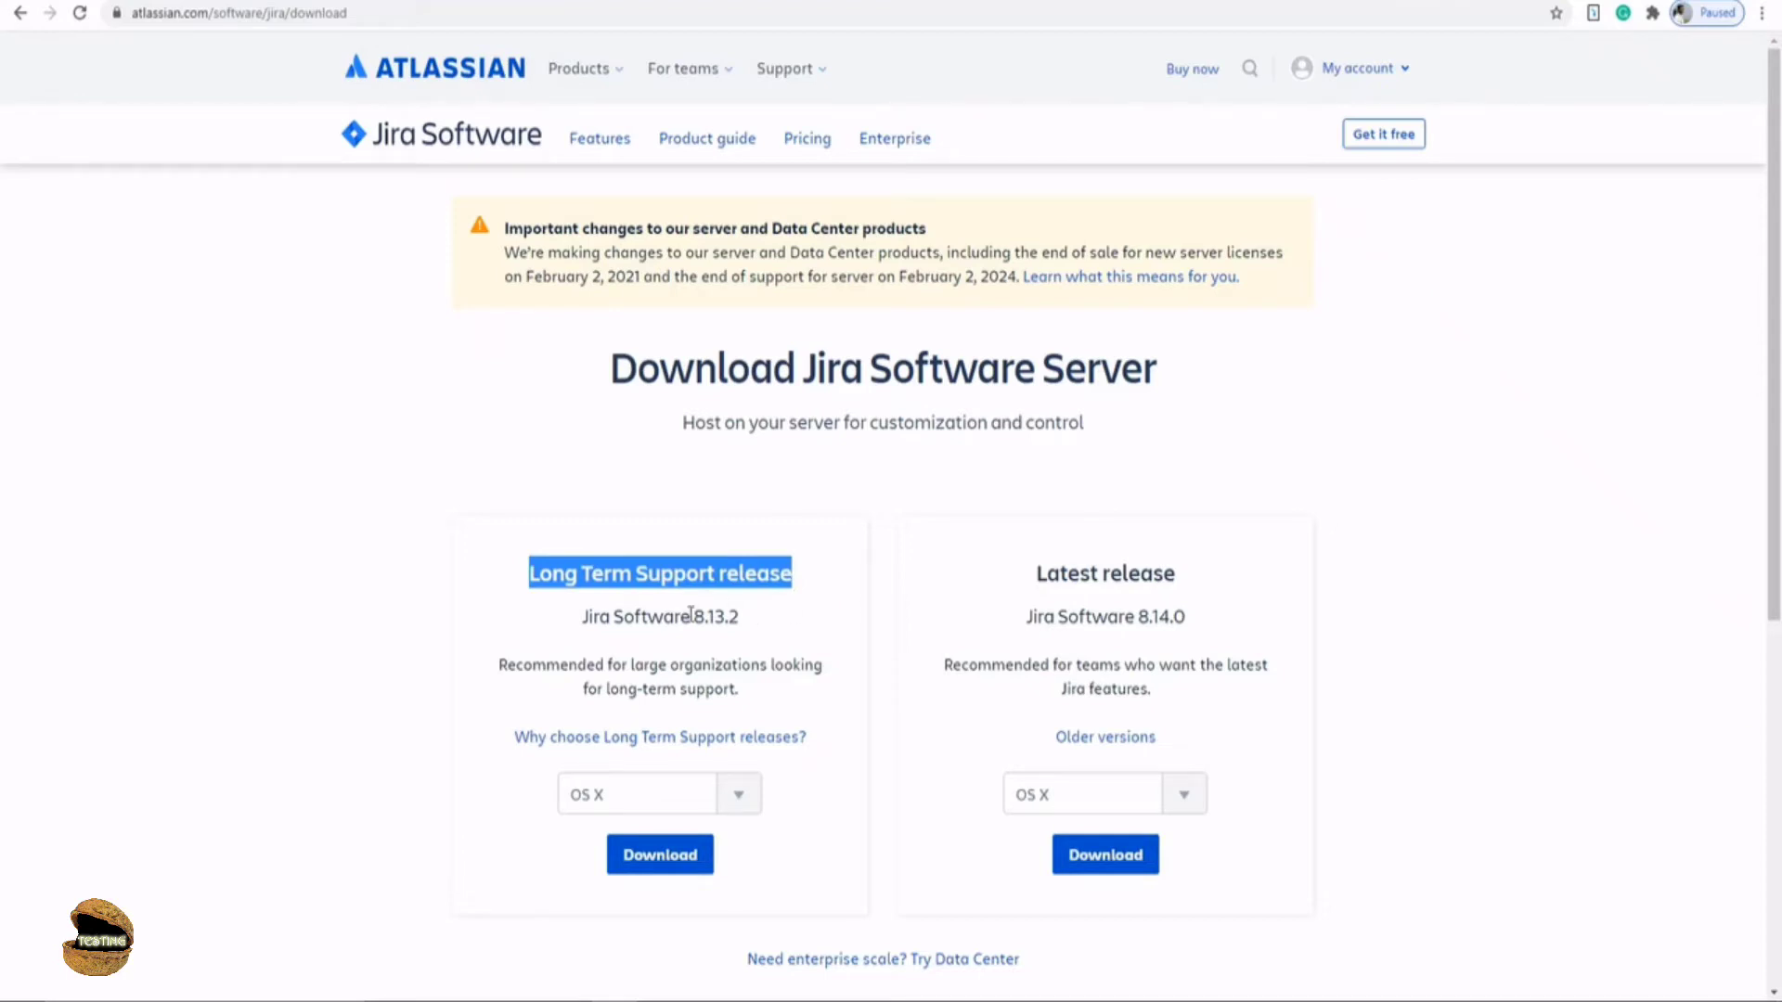
left_click_drag(693, 616, 743, 618)
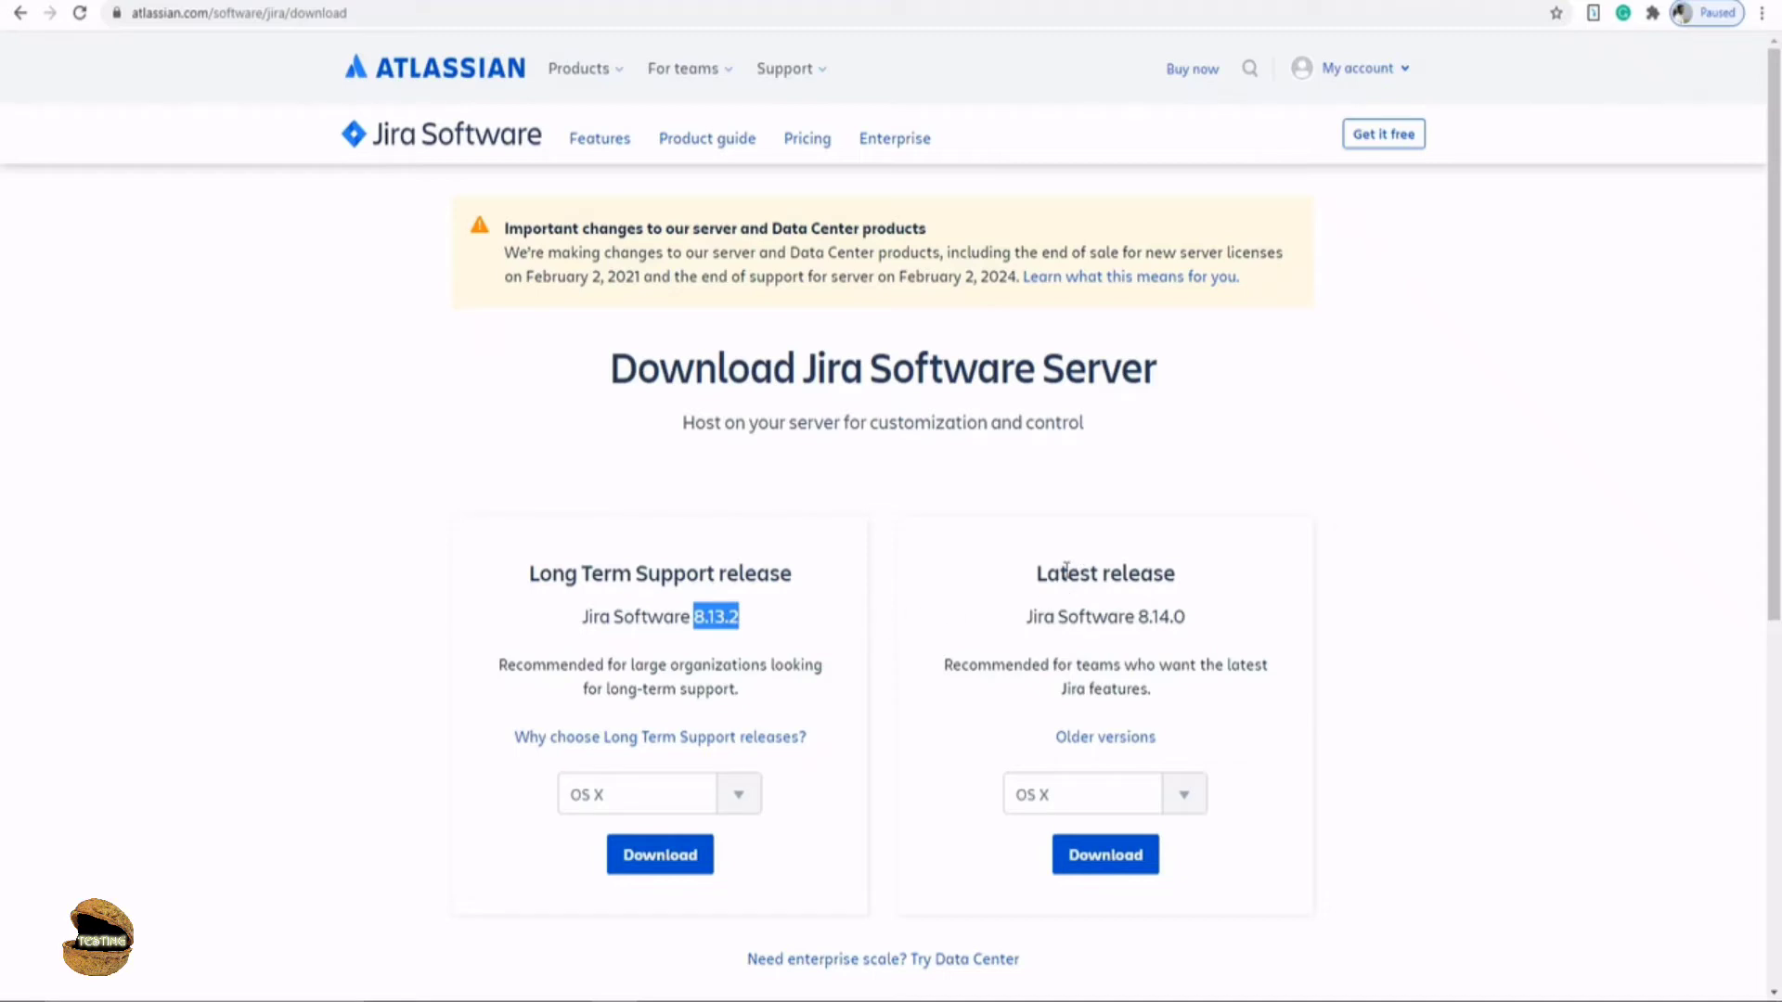
Highlight the Latest release heading and compare version numbers 8.13.2 and 8.14.0
left_click_drag(1035, 572, 1170, 617)
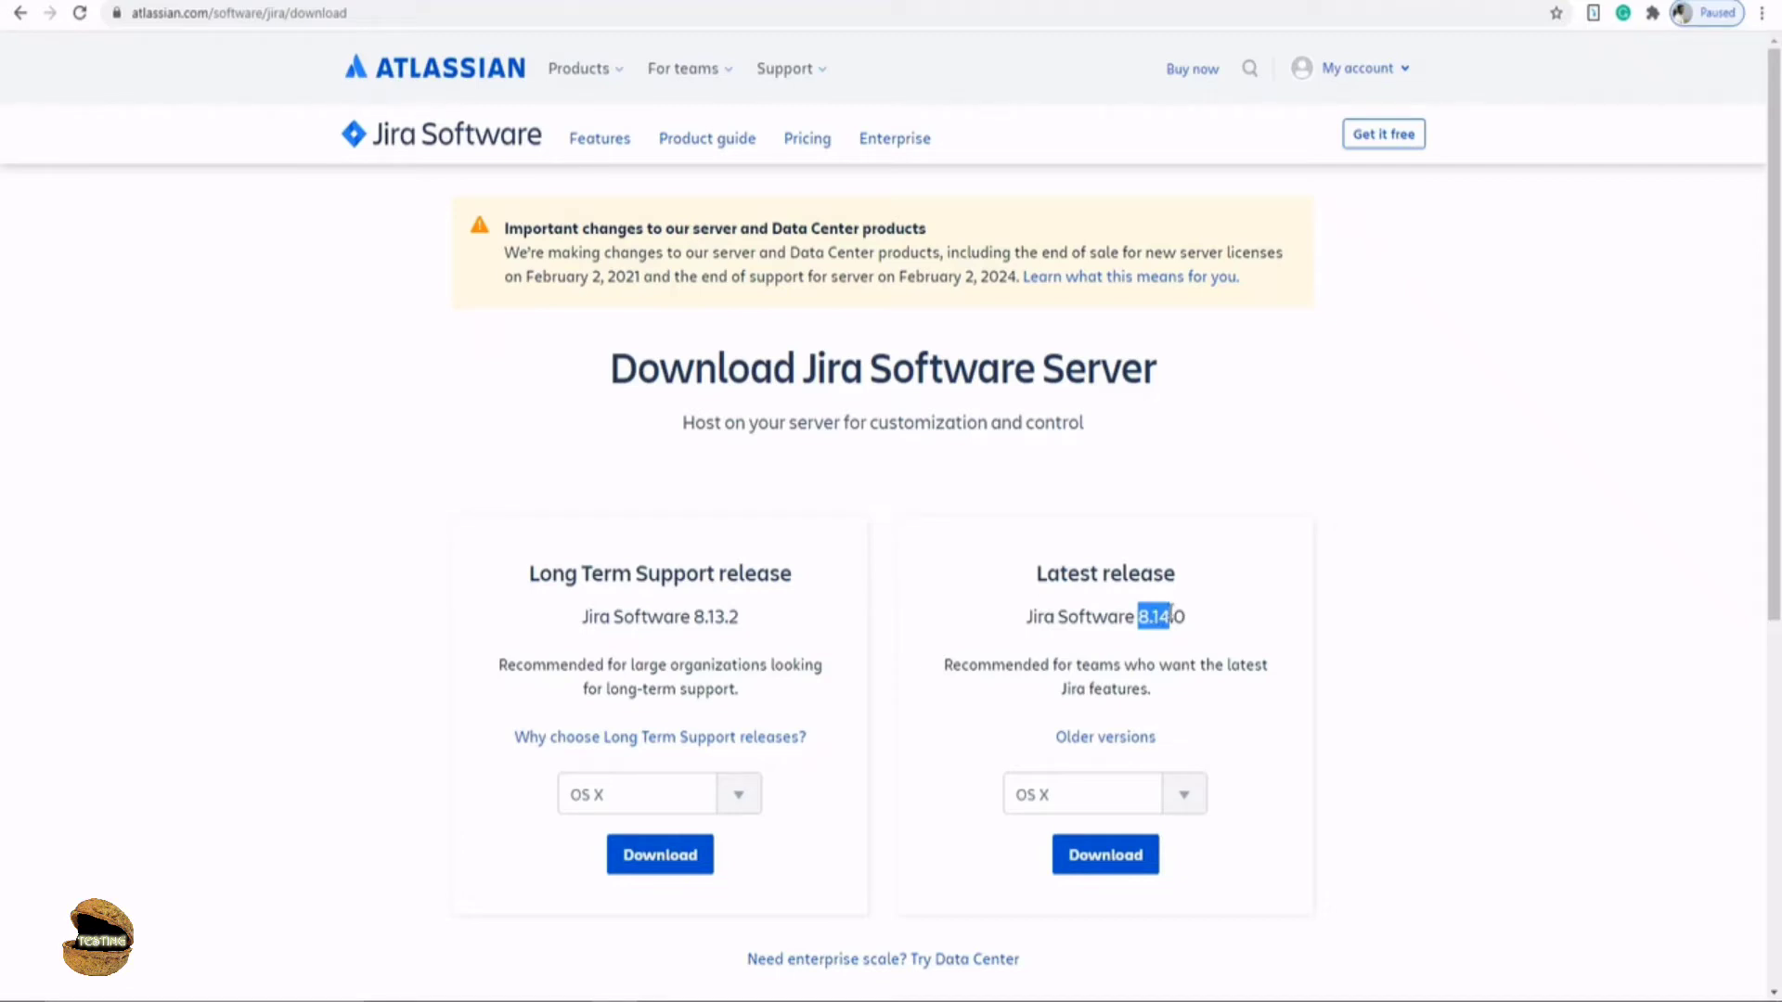
left_click(1206, 617)
left_click_drag(708, 617, 723, 616)
mouse_move(1158, 616)
left_mouse_down()
mouse_move(1176, 616)
mouse_move(1159, 616)
left_mouse_up()
Choose Windows 64 Bit as the platform for the Long Term Support 8.13.2 download
left_click(739, 793)
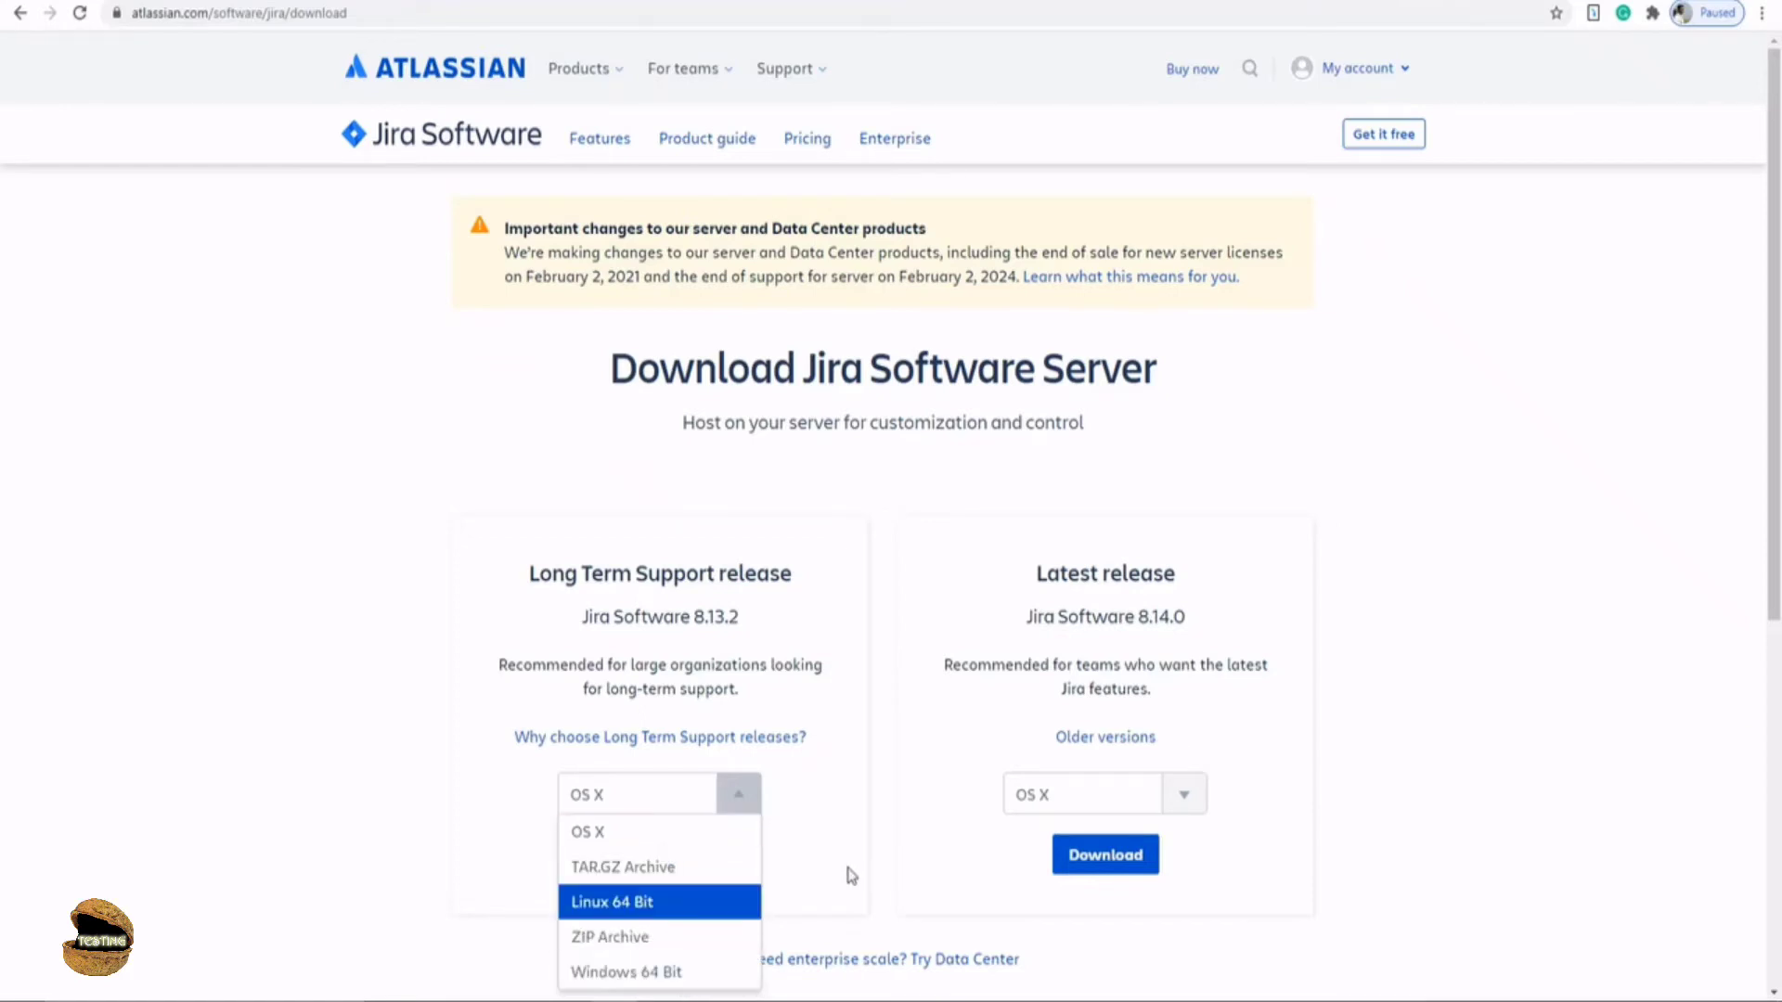
left_click(672, 967)
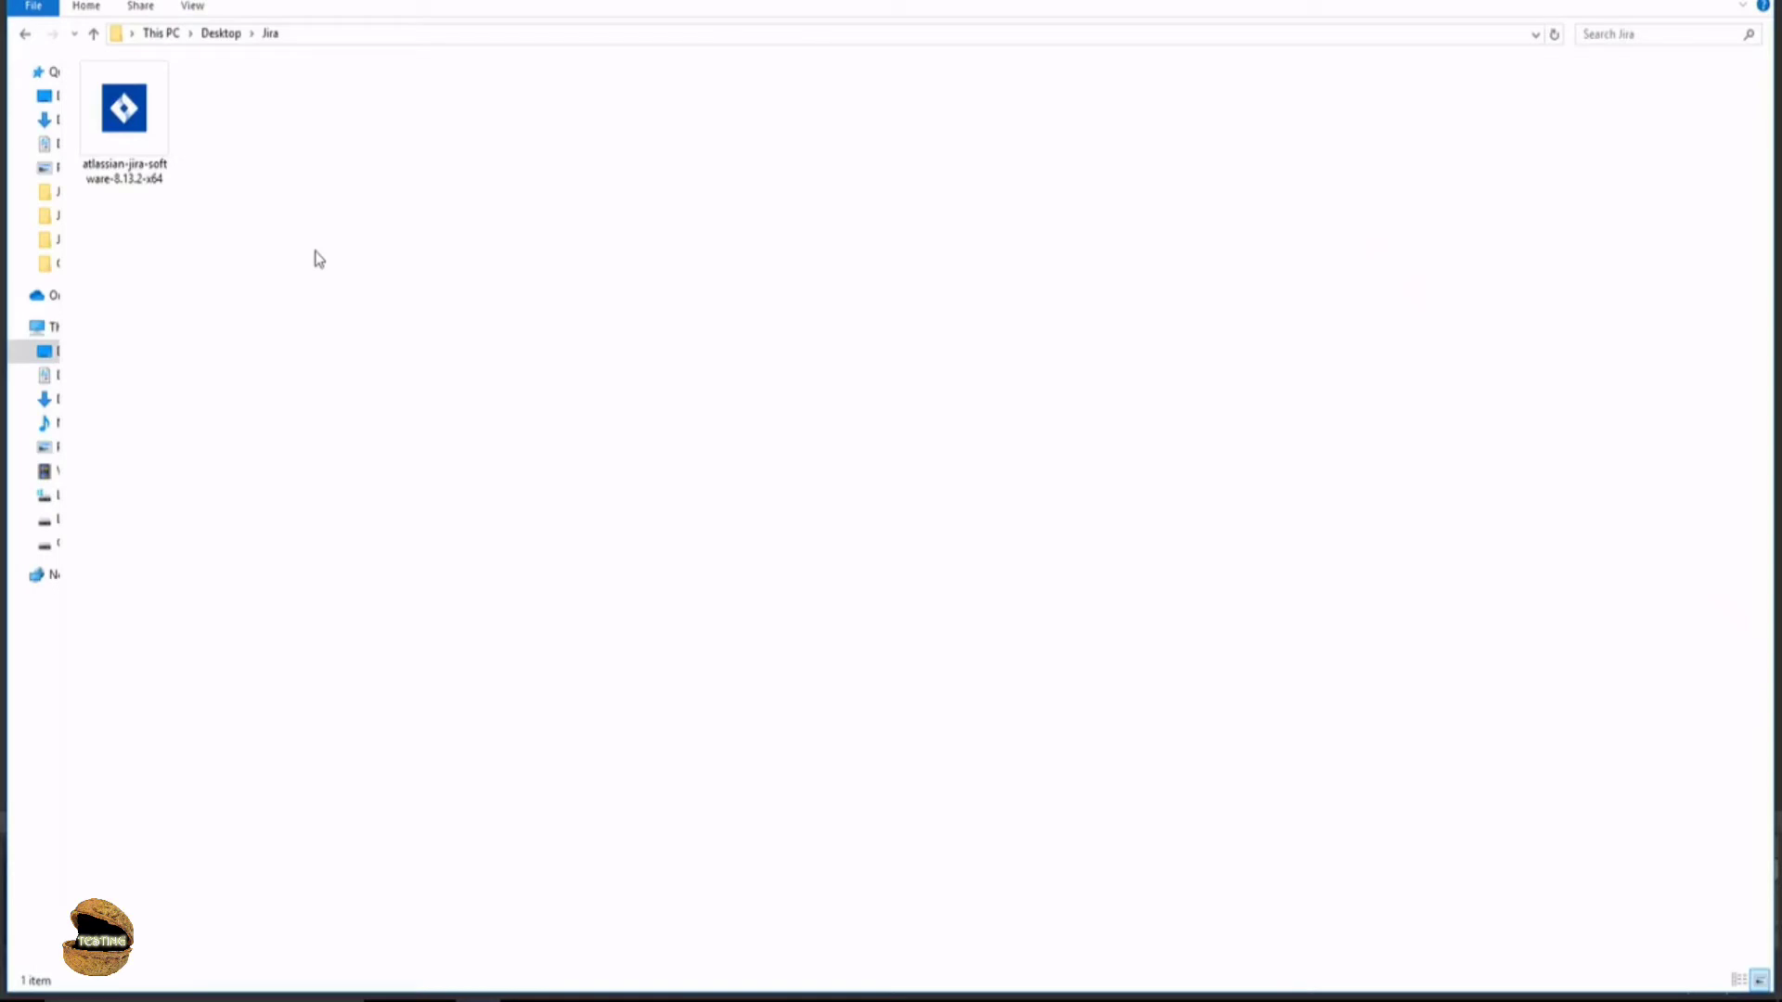
Run the atlassian-jira-software-8.13.2-x64 installer from Desktop\Jira as administrator
left_click(134, 136)
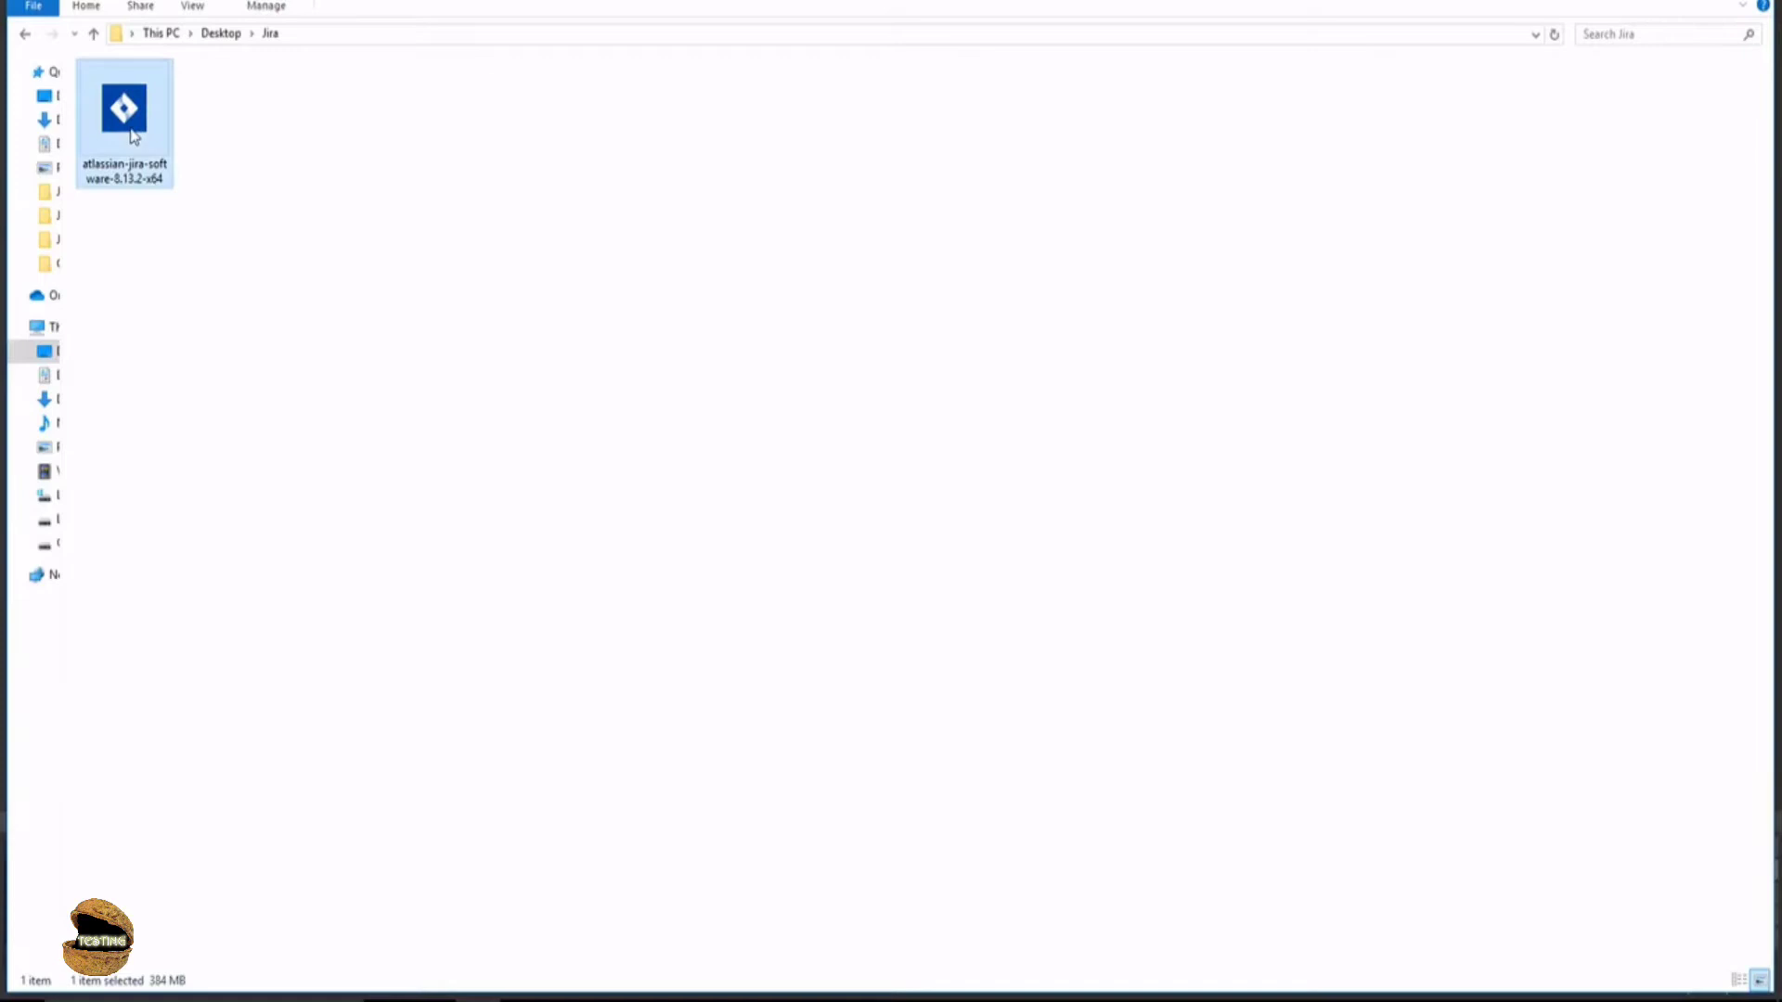
right_click(135, 136)
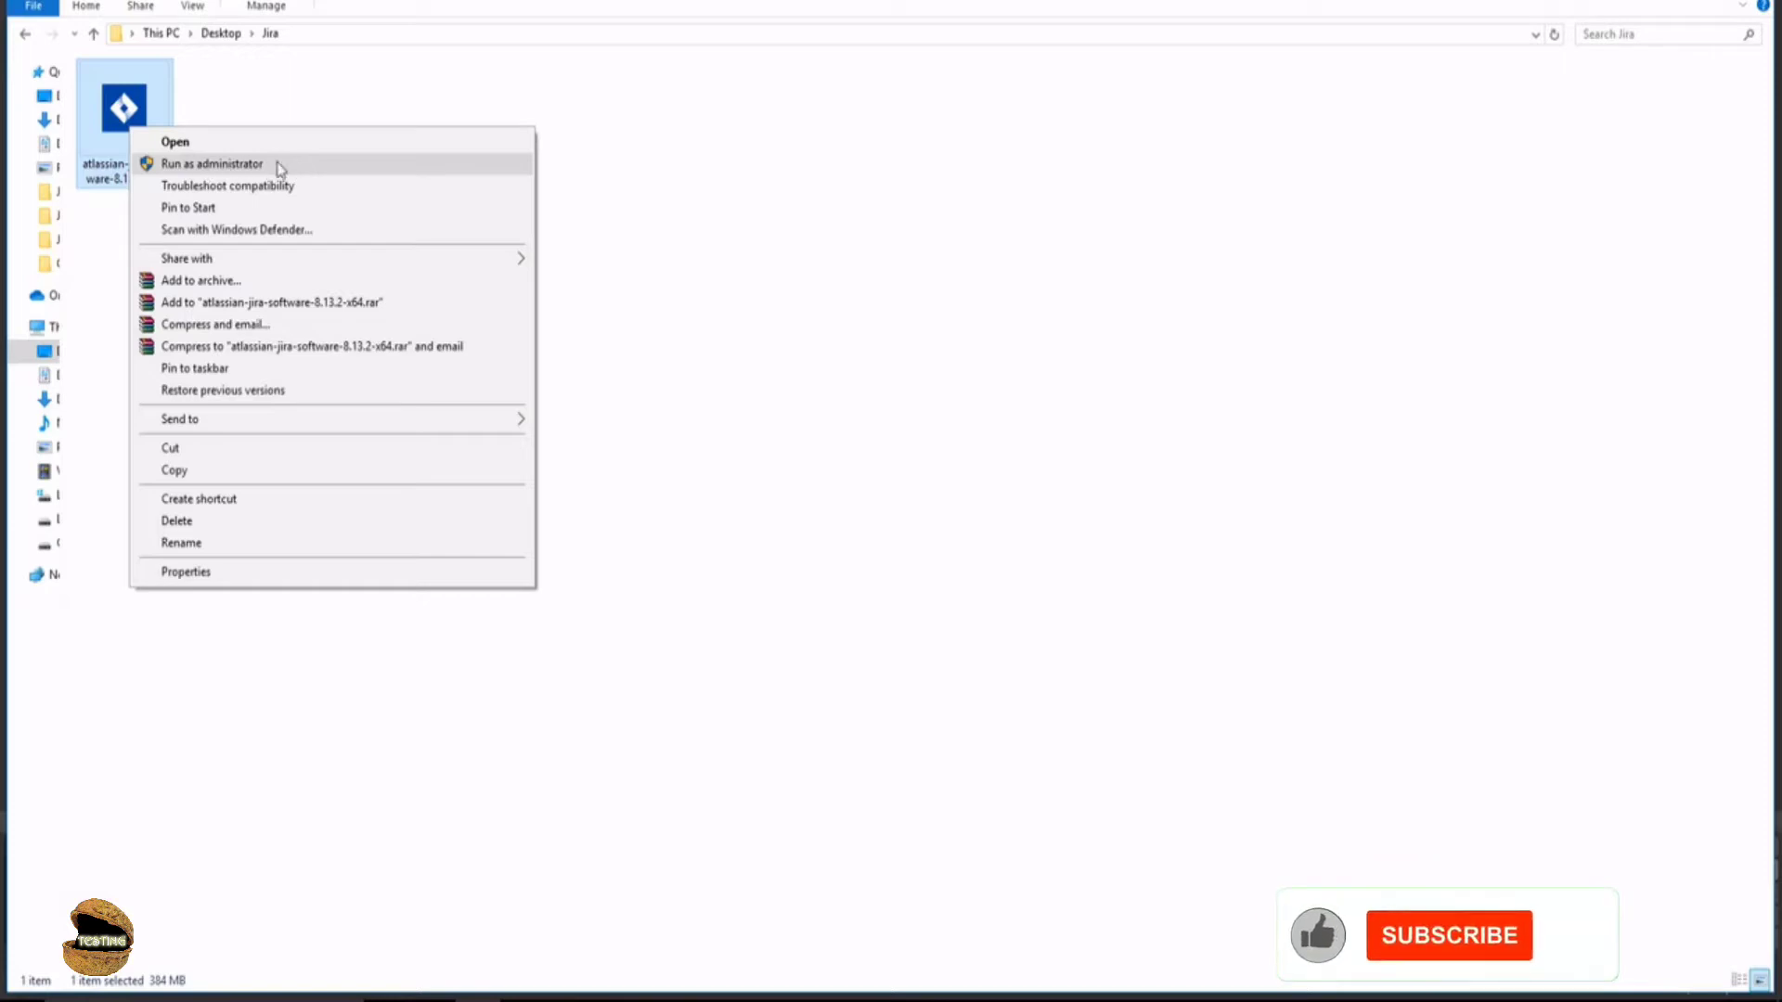
left_click(291, 167)
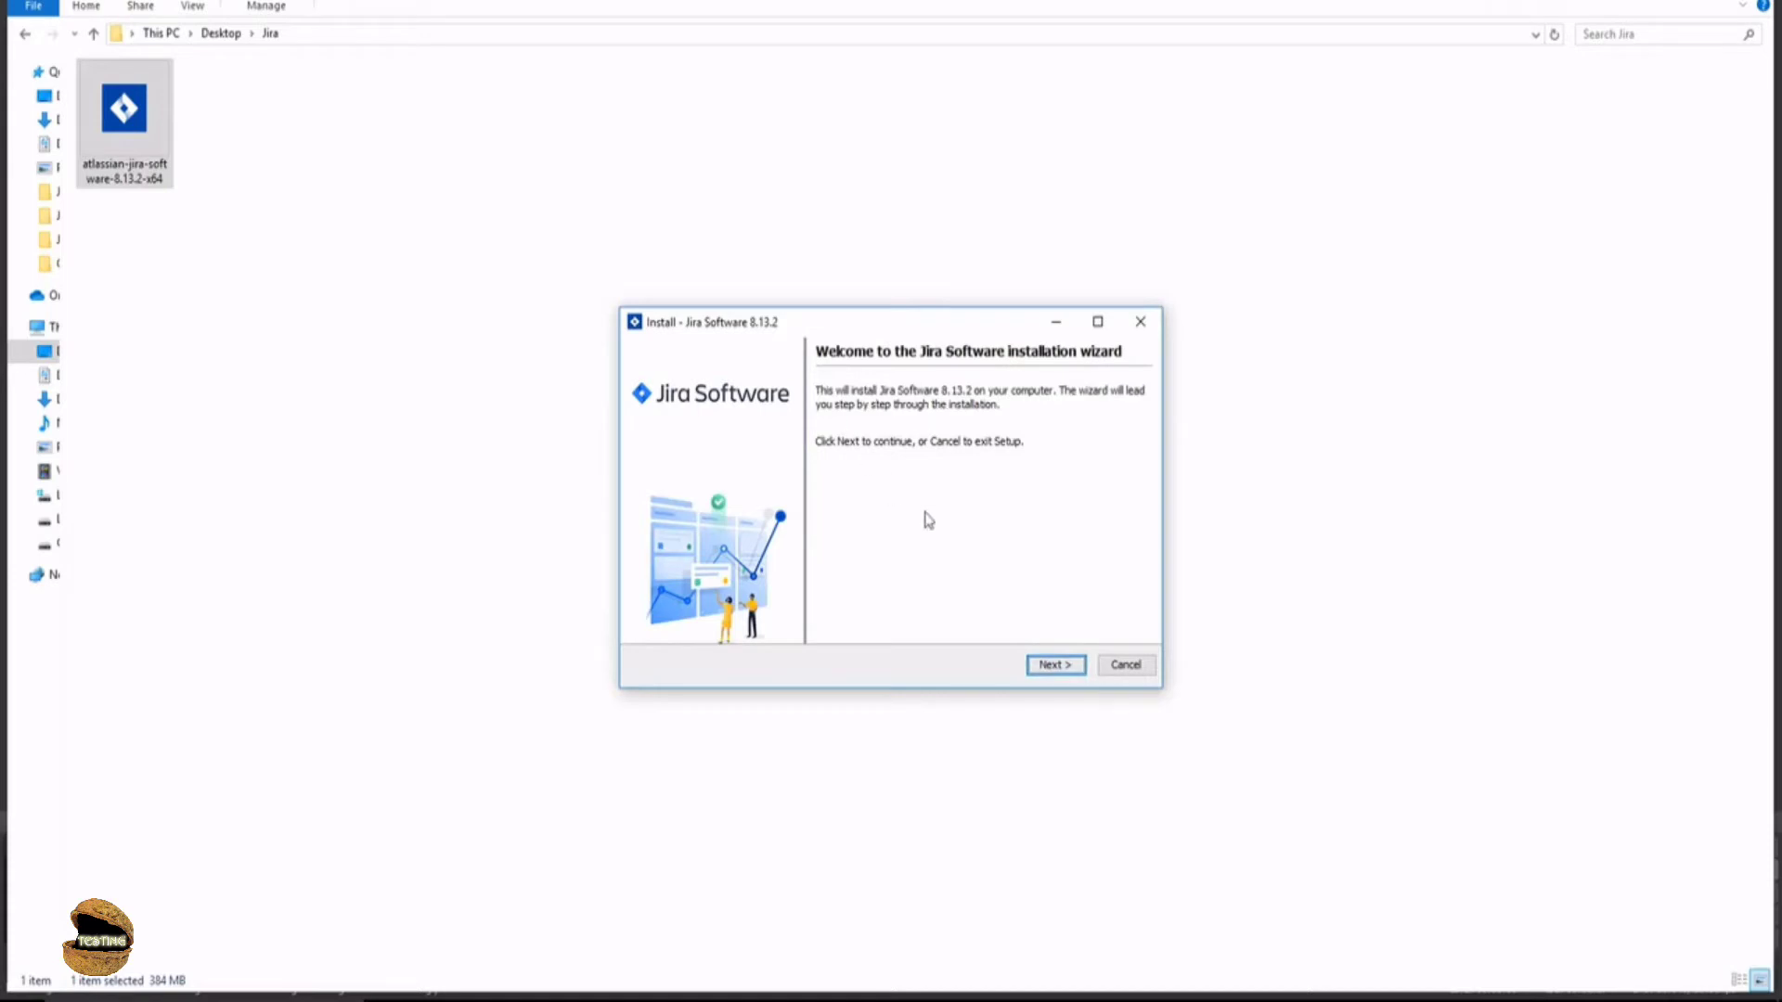
Move past the installer's welcome page to the installation-type choice, keeping Express Install
left_click(1072, 666)
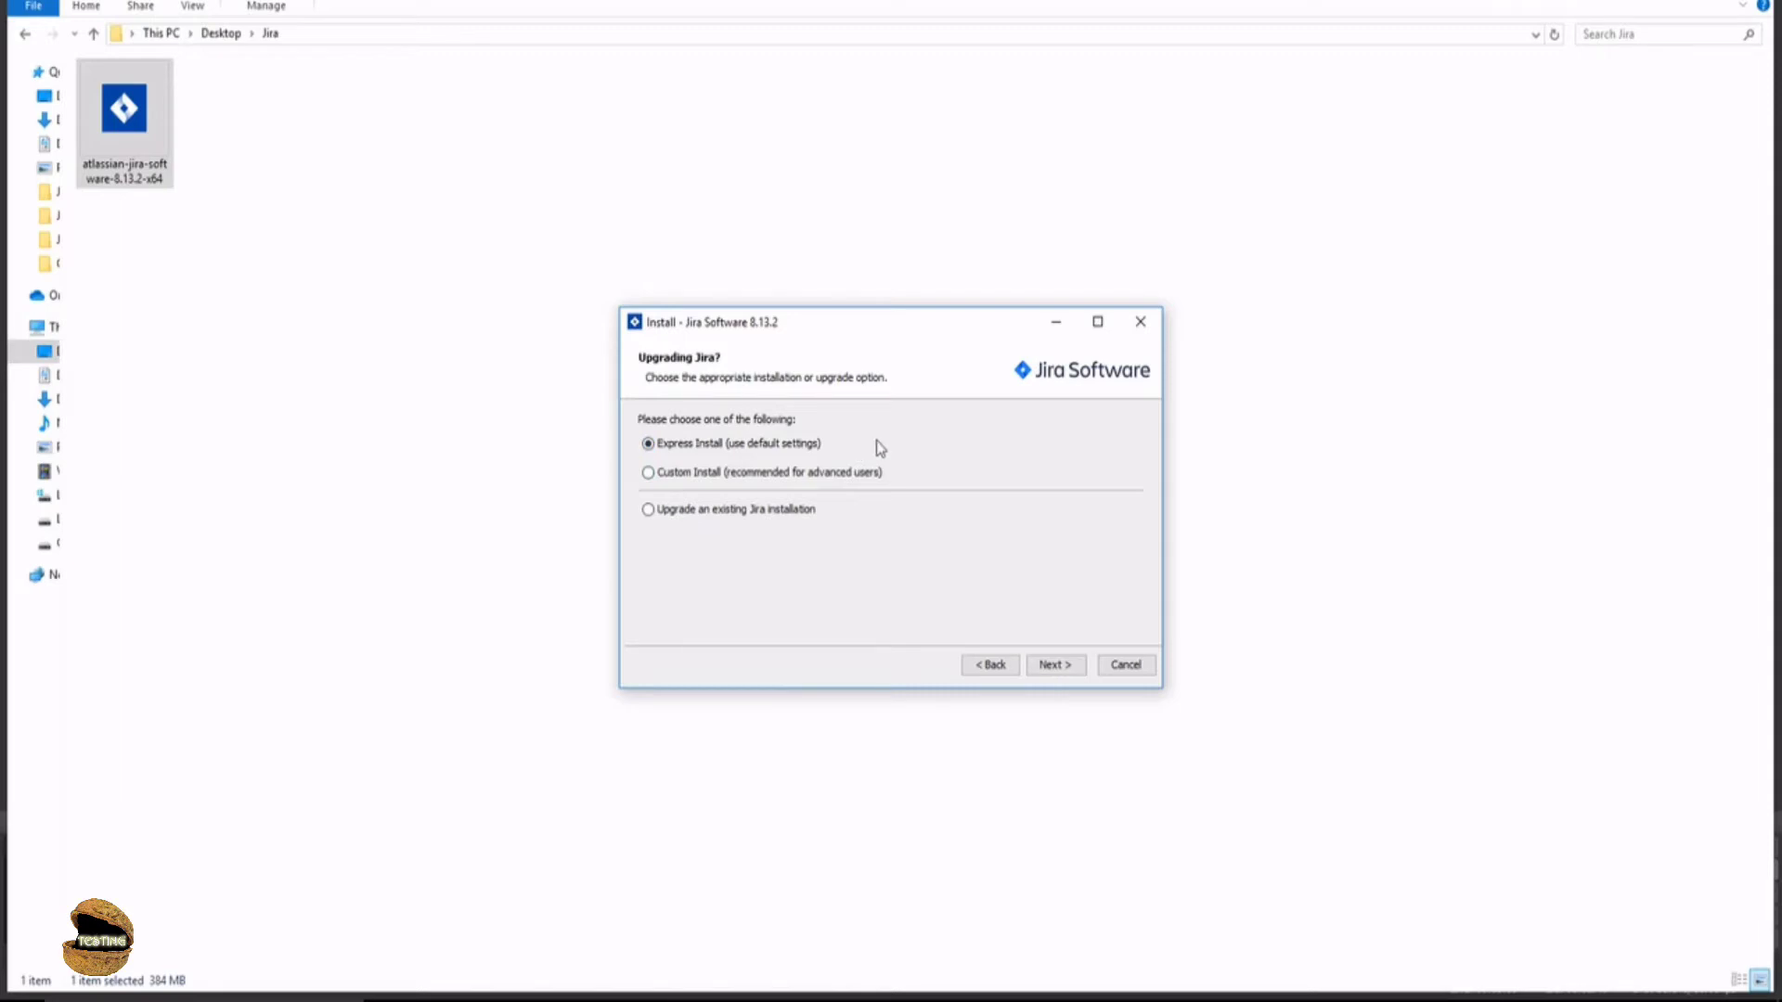
Continue with Express Install and install Jira Software 8.13.2 using the summarized default settings
left_click(1059, 666)
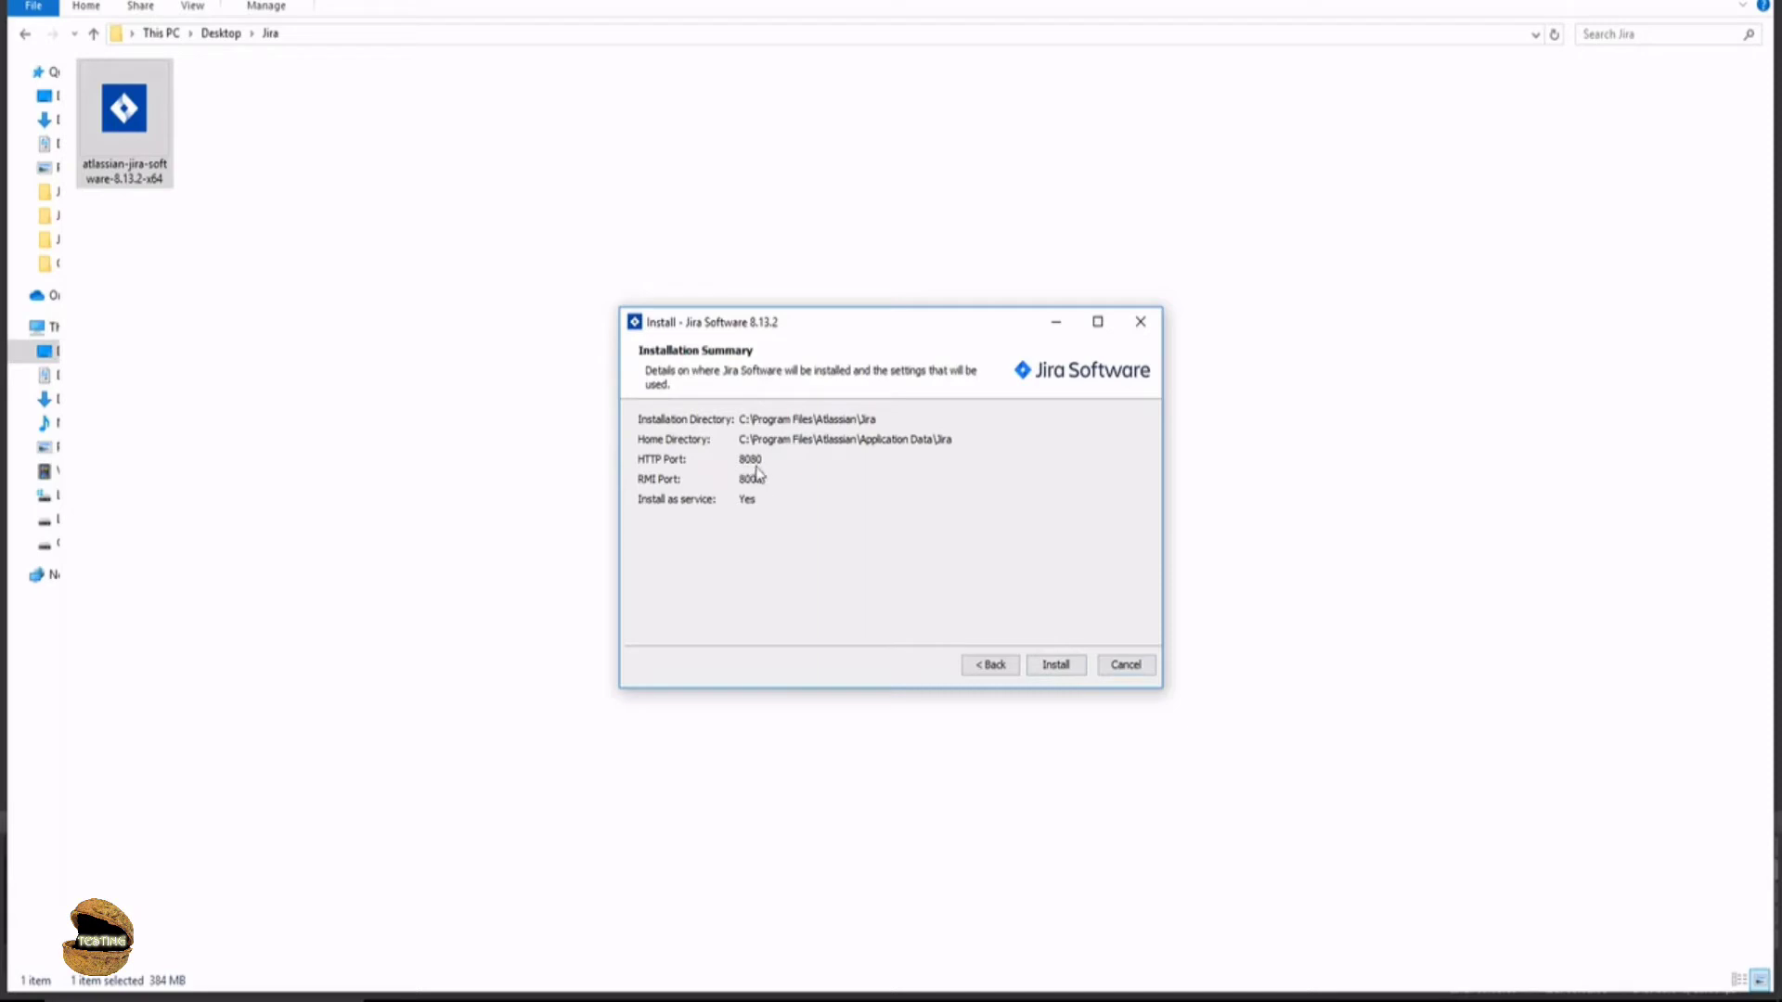
left_click(1058, 664)
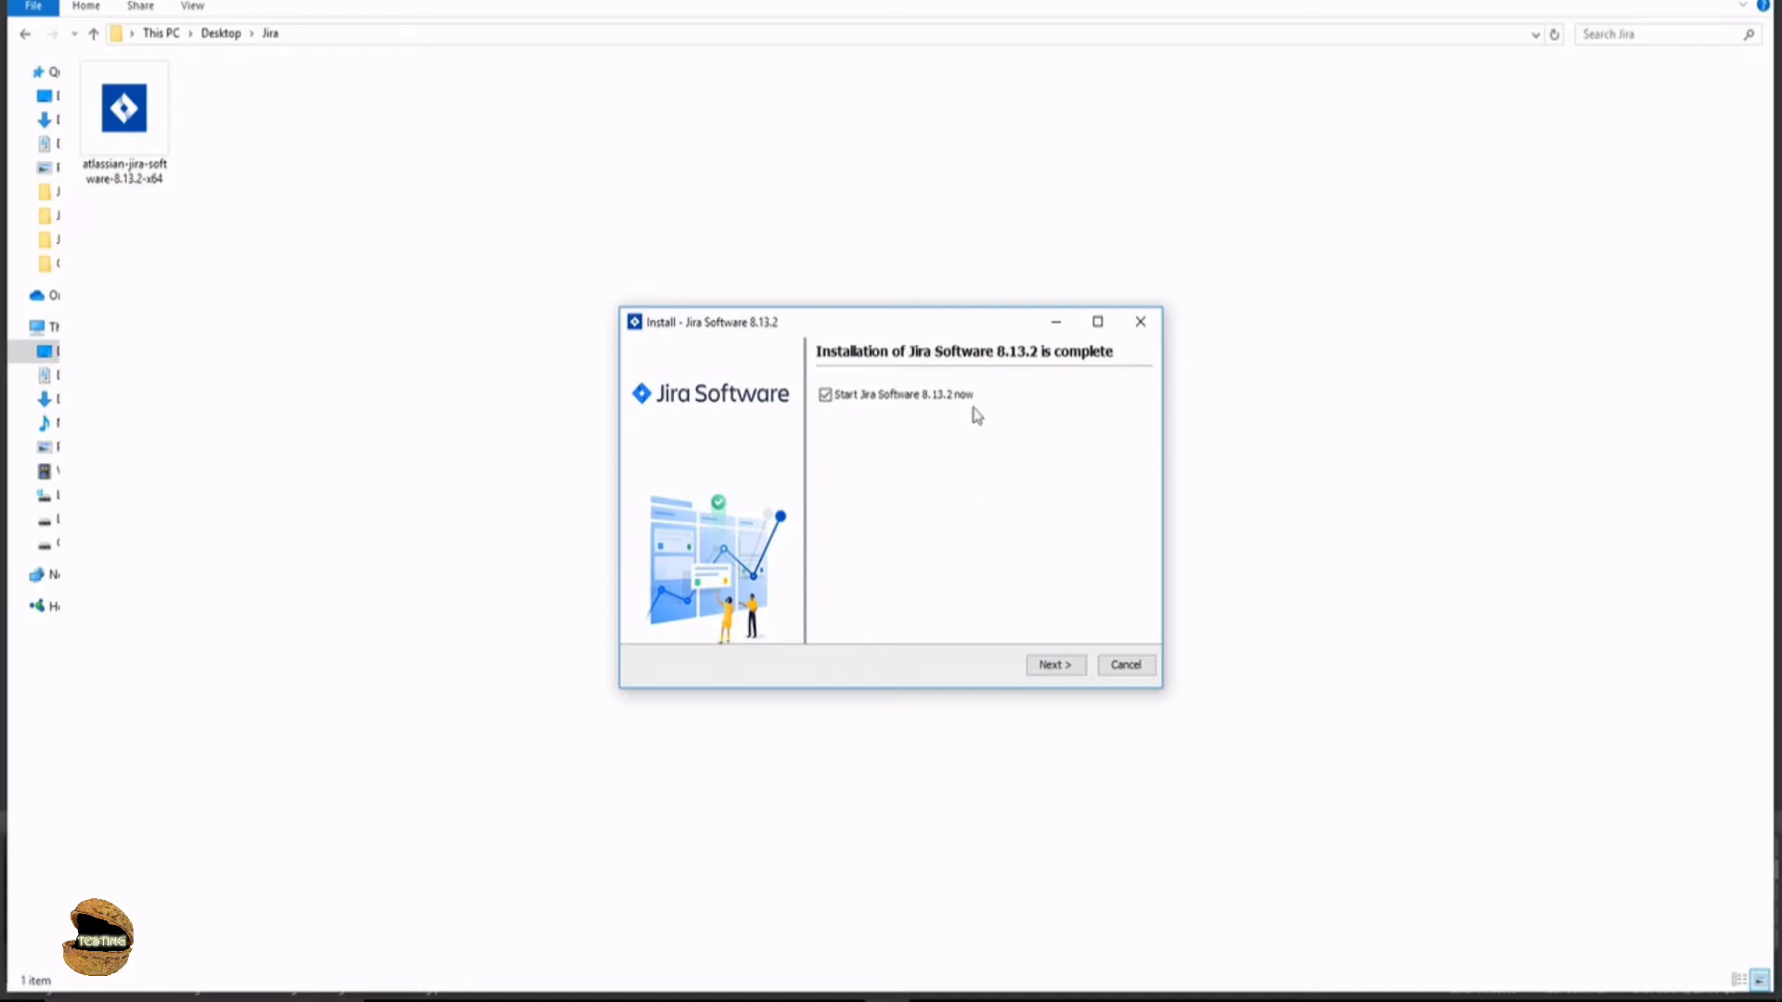
Finish the installer with 'Start Jira Software 8.13.2 now' checked
left_click(1062, 664)
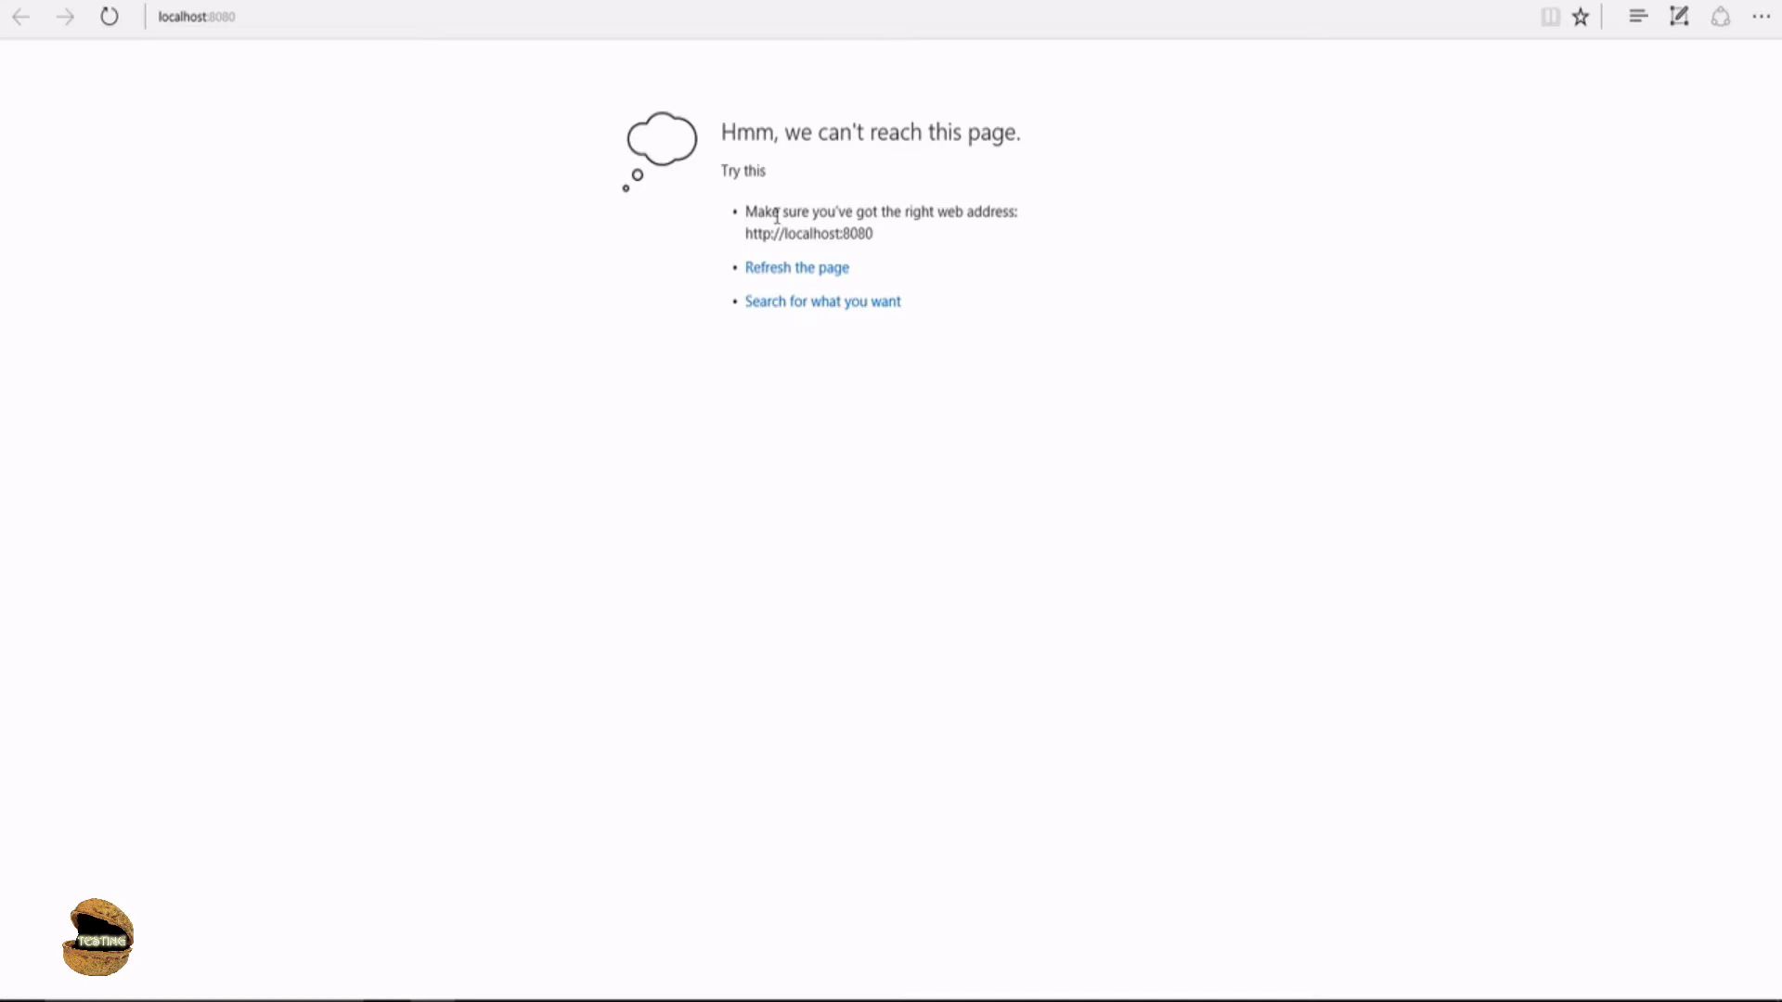
Highlight the note about checking the web address on Edge's localhost:8080 error page
left_click_drag(777, 216, 1017, 211)
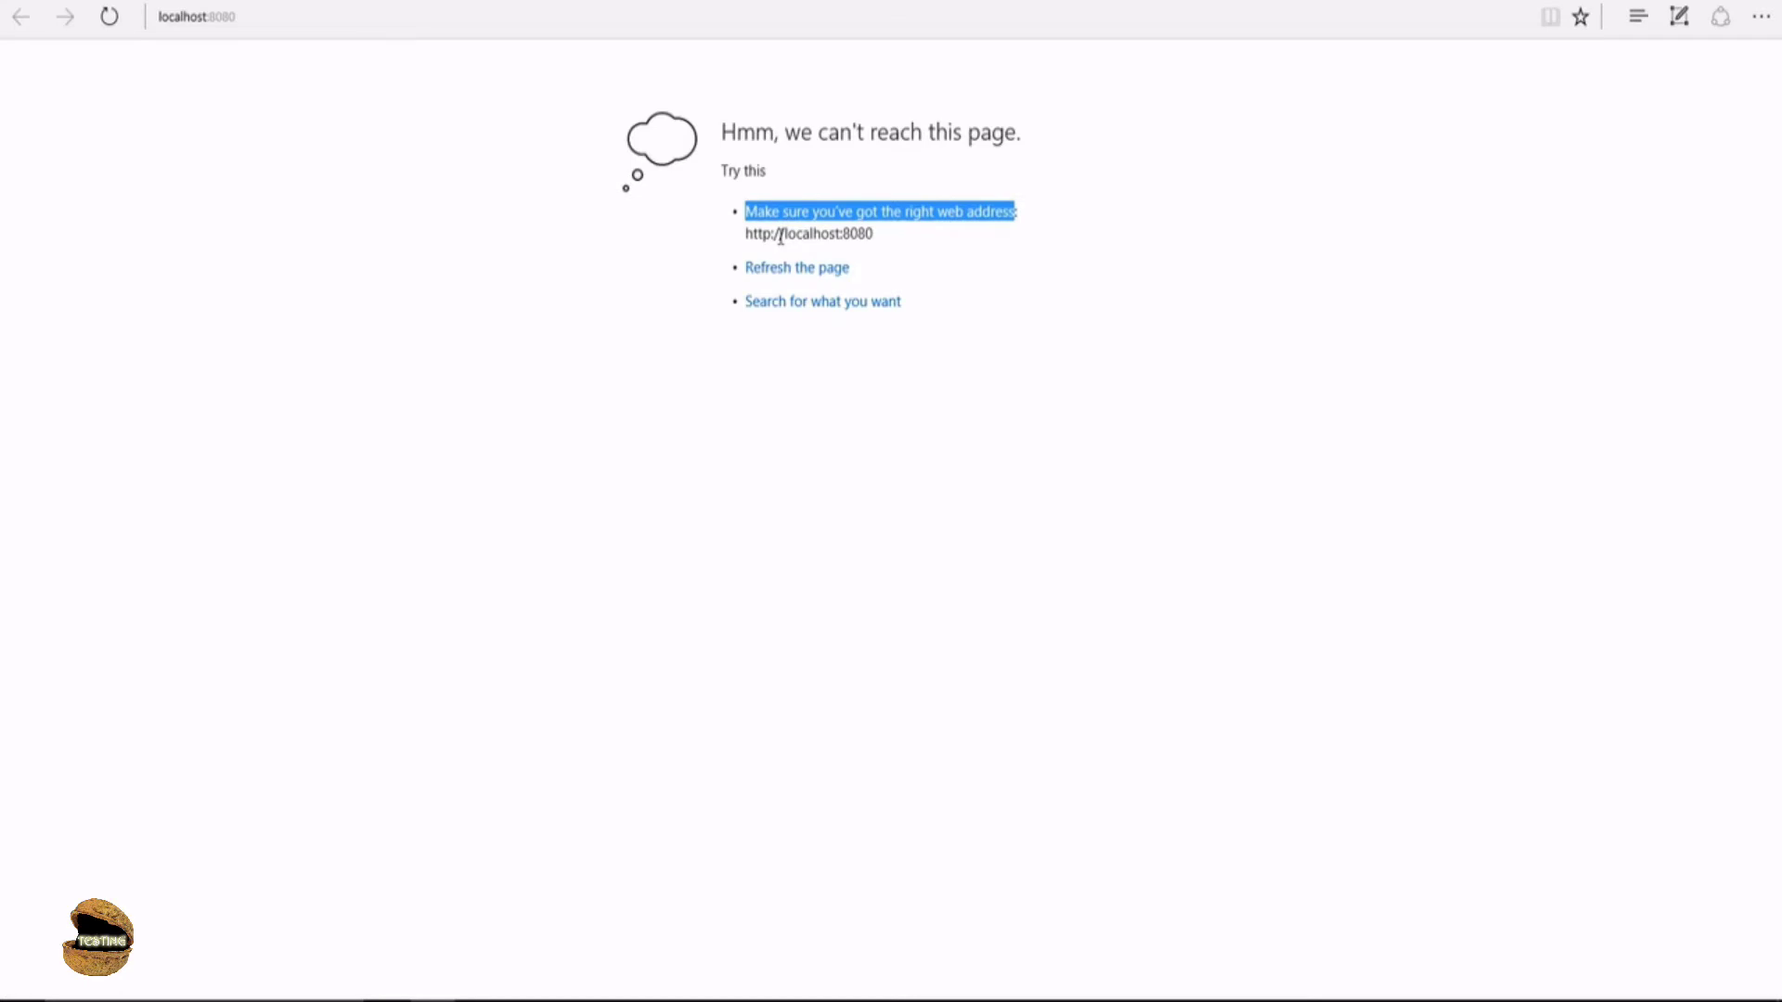
left_click(1026, 355)
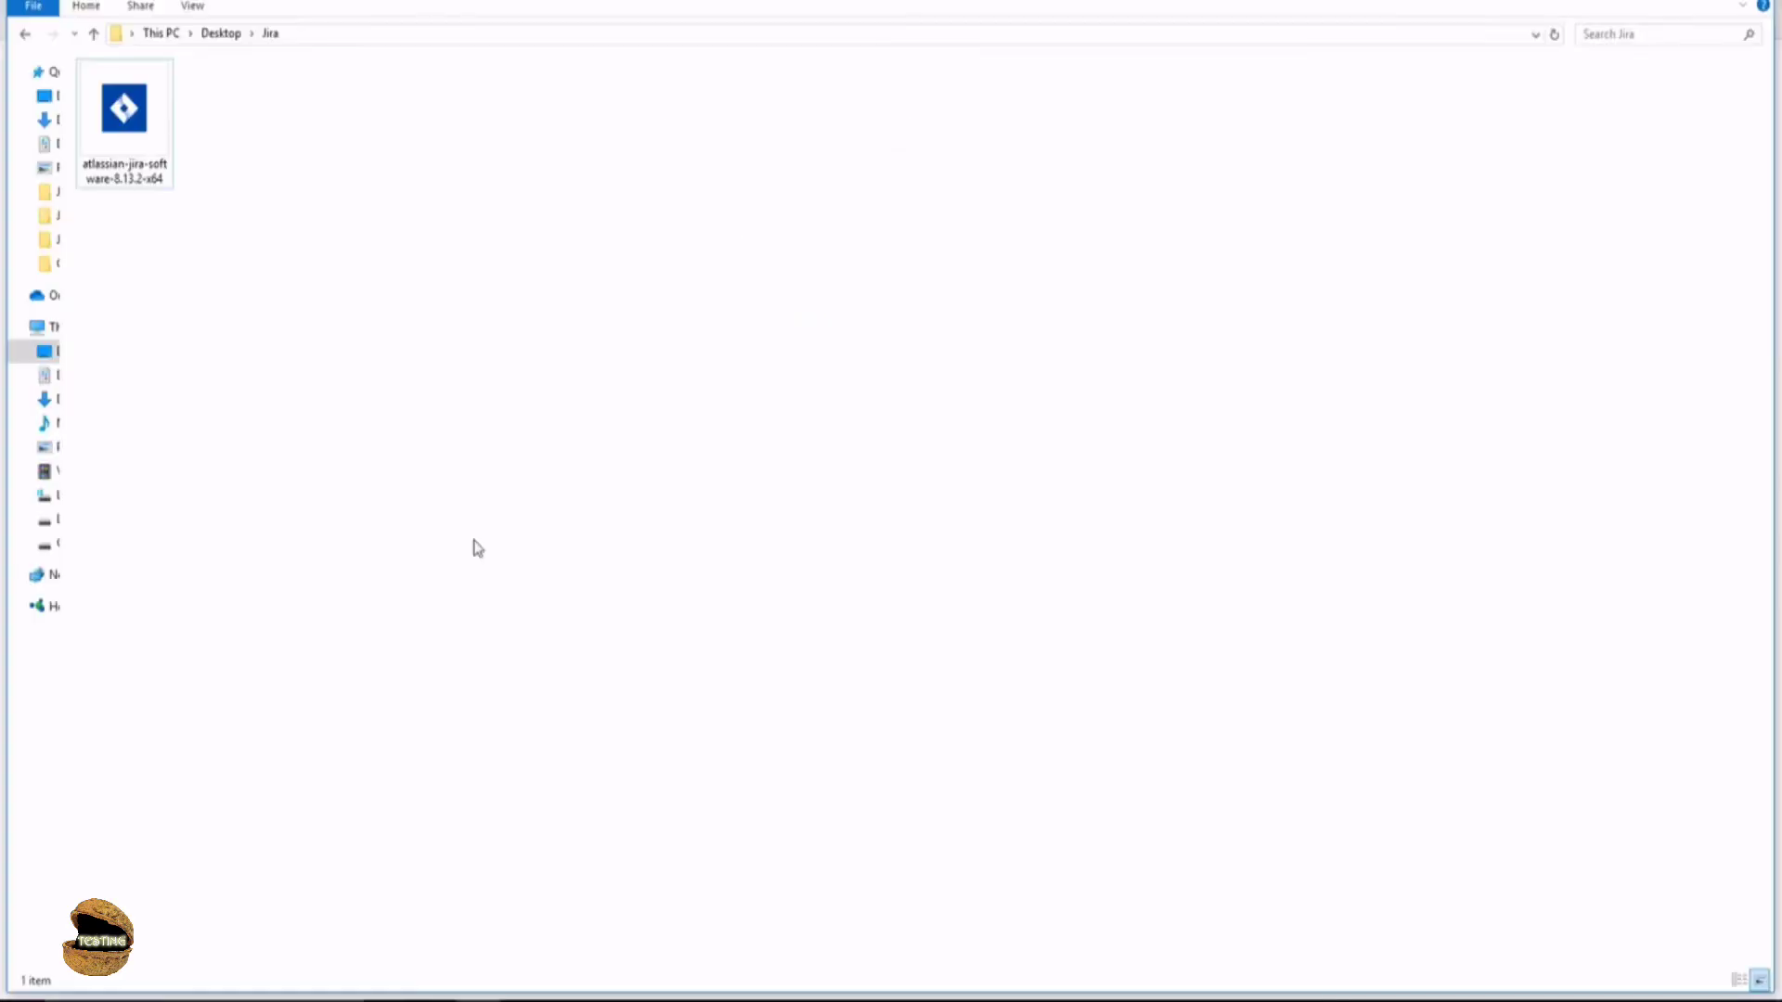
Browse from This PC to C:\Program Files\Atlassian and open the Jira folder
left_click(52, 327)
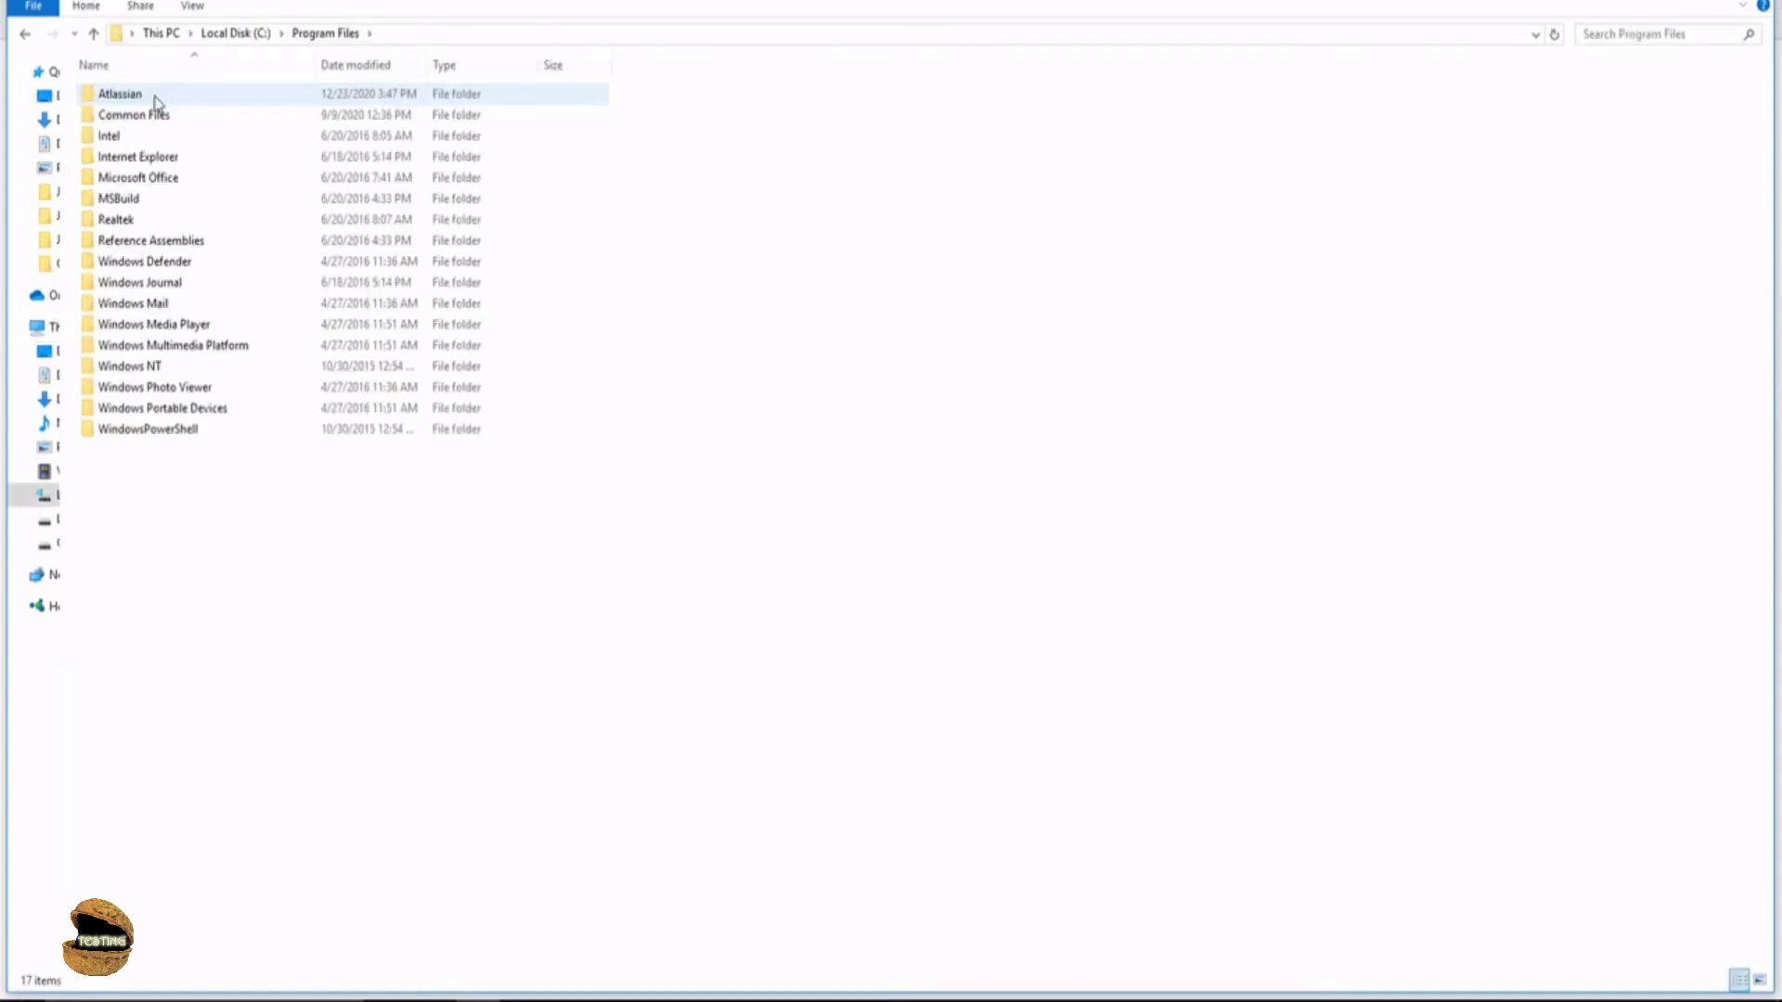
double_click(156, 102)
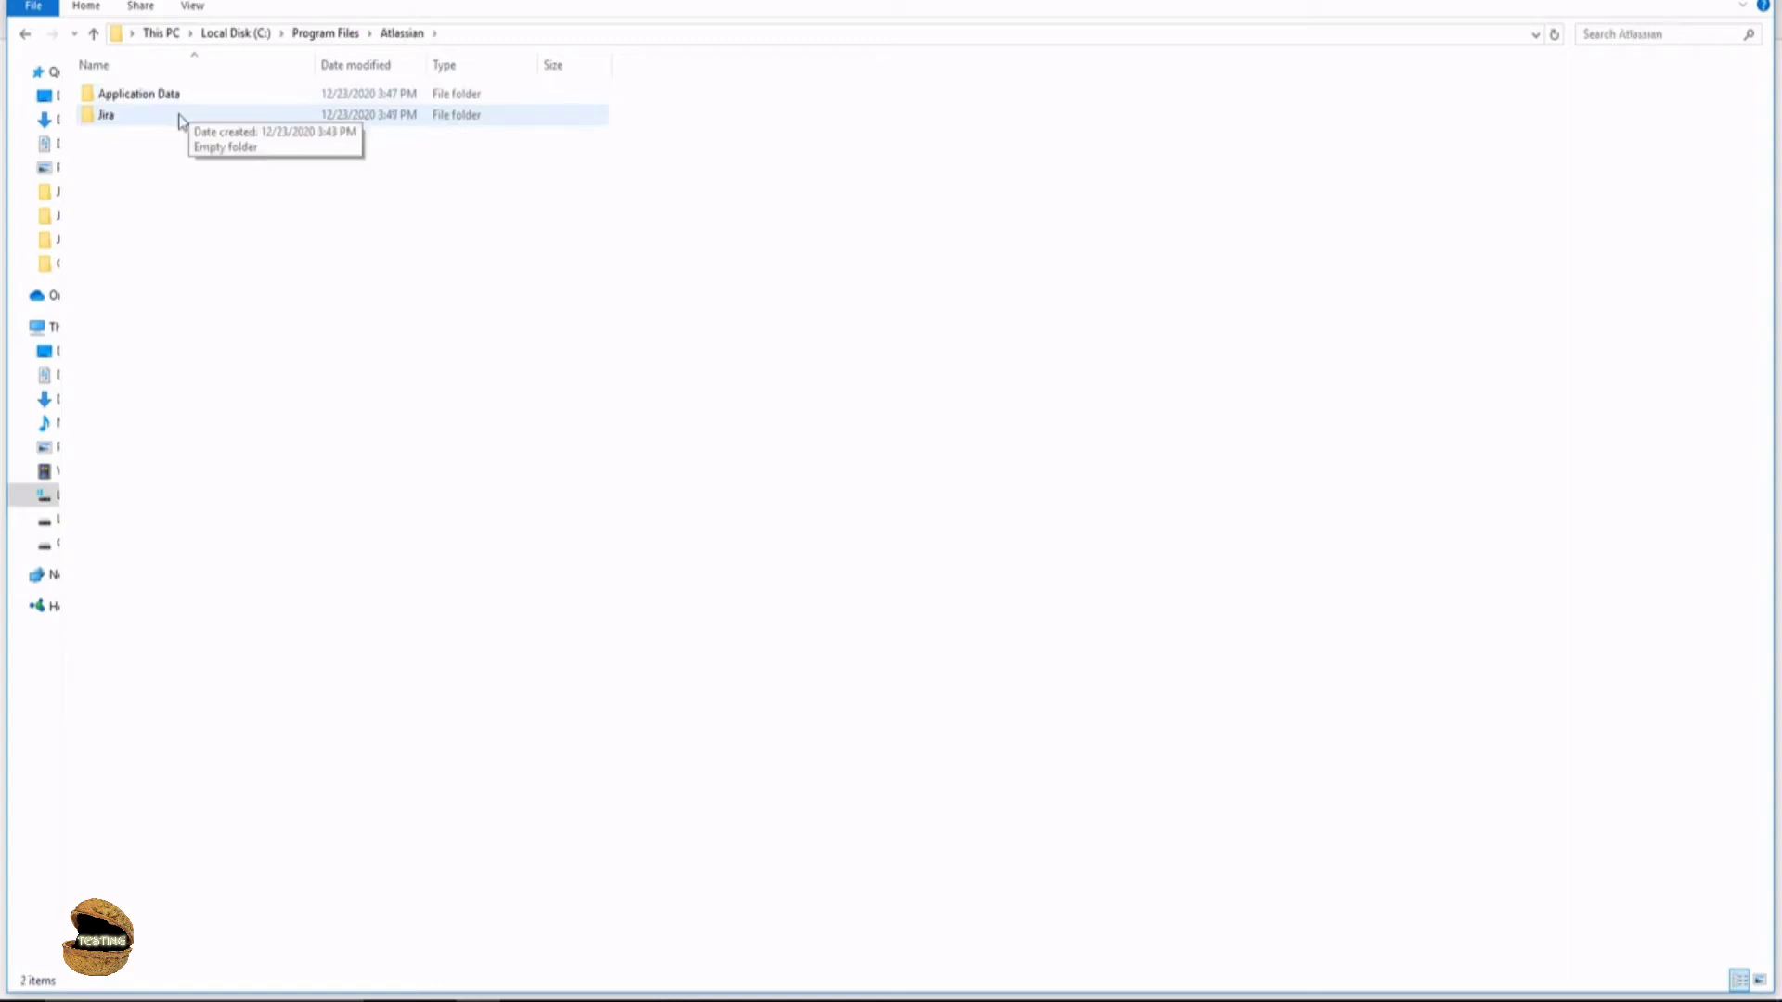
double_click(115, 117)
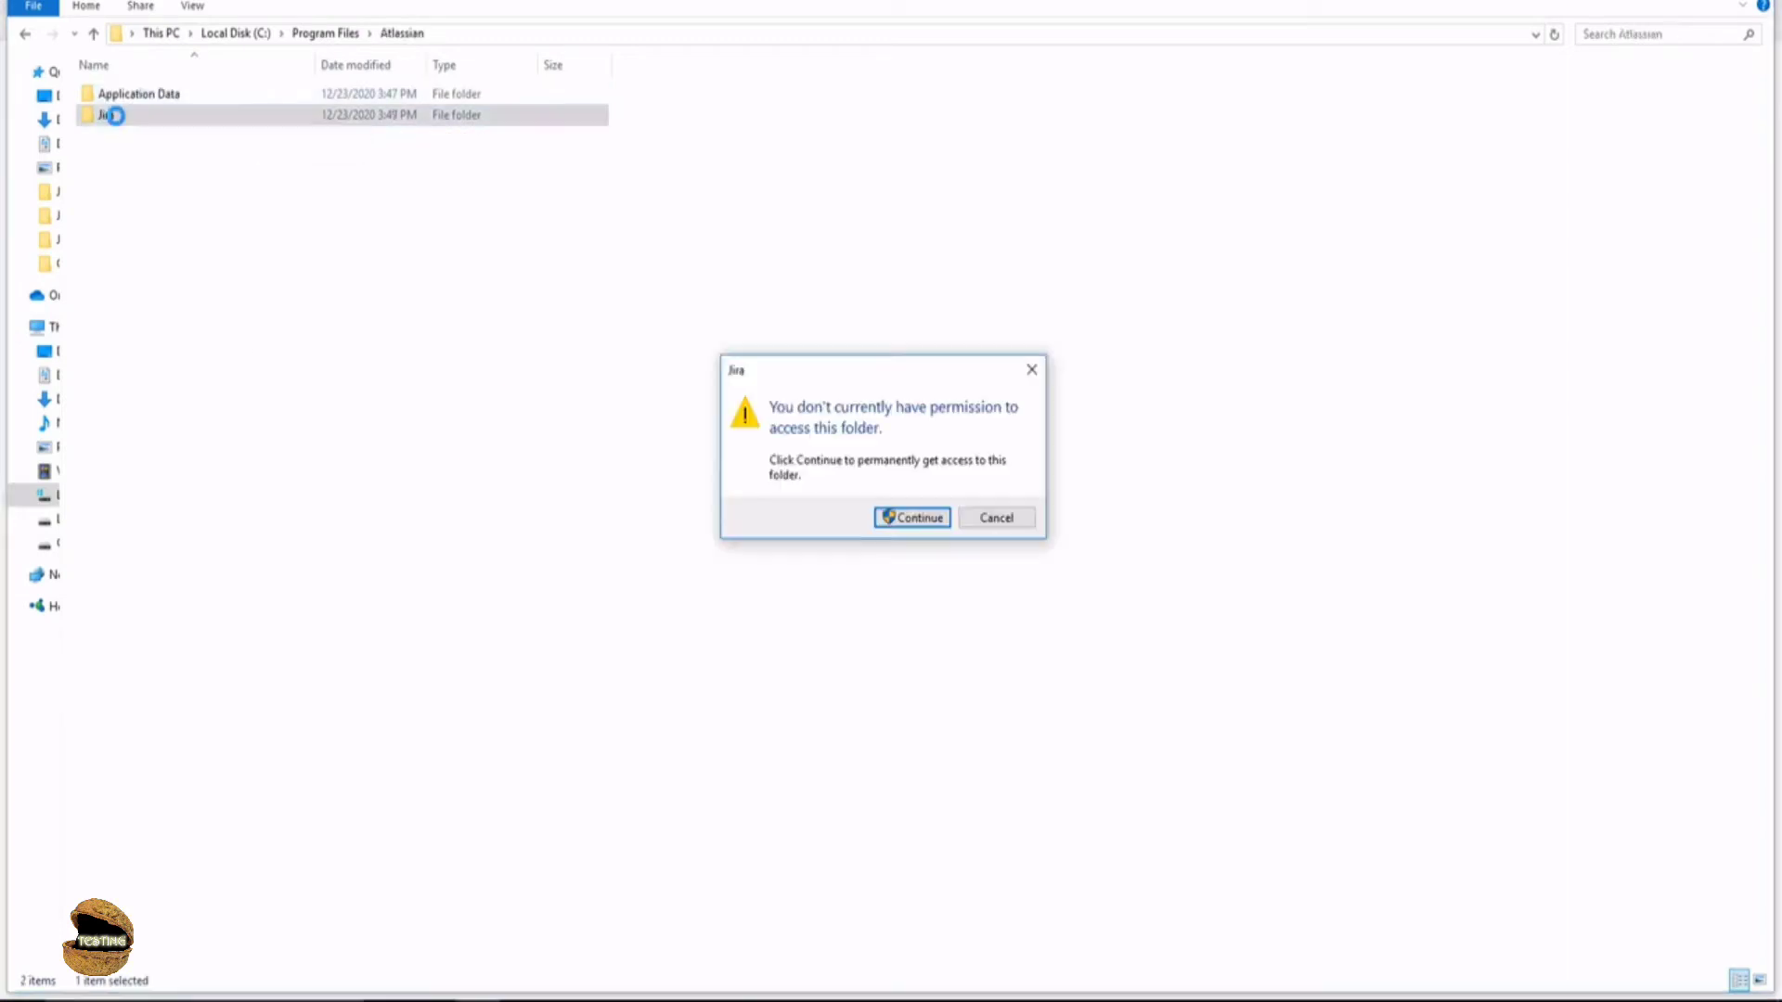
Grant access to the Jira folder, open its bin folder, and search Windows for cmd
left_click(943, 516)
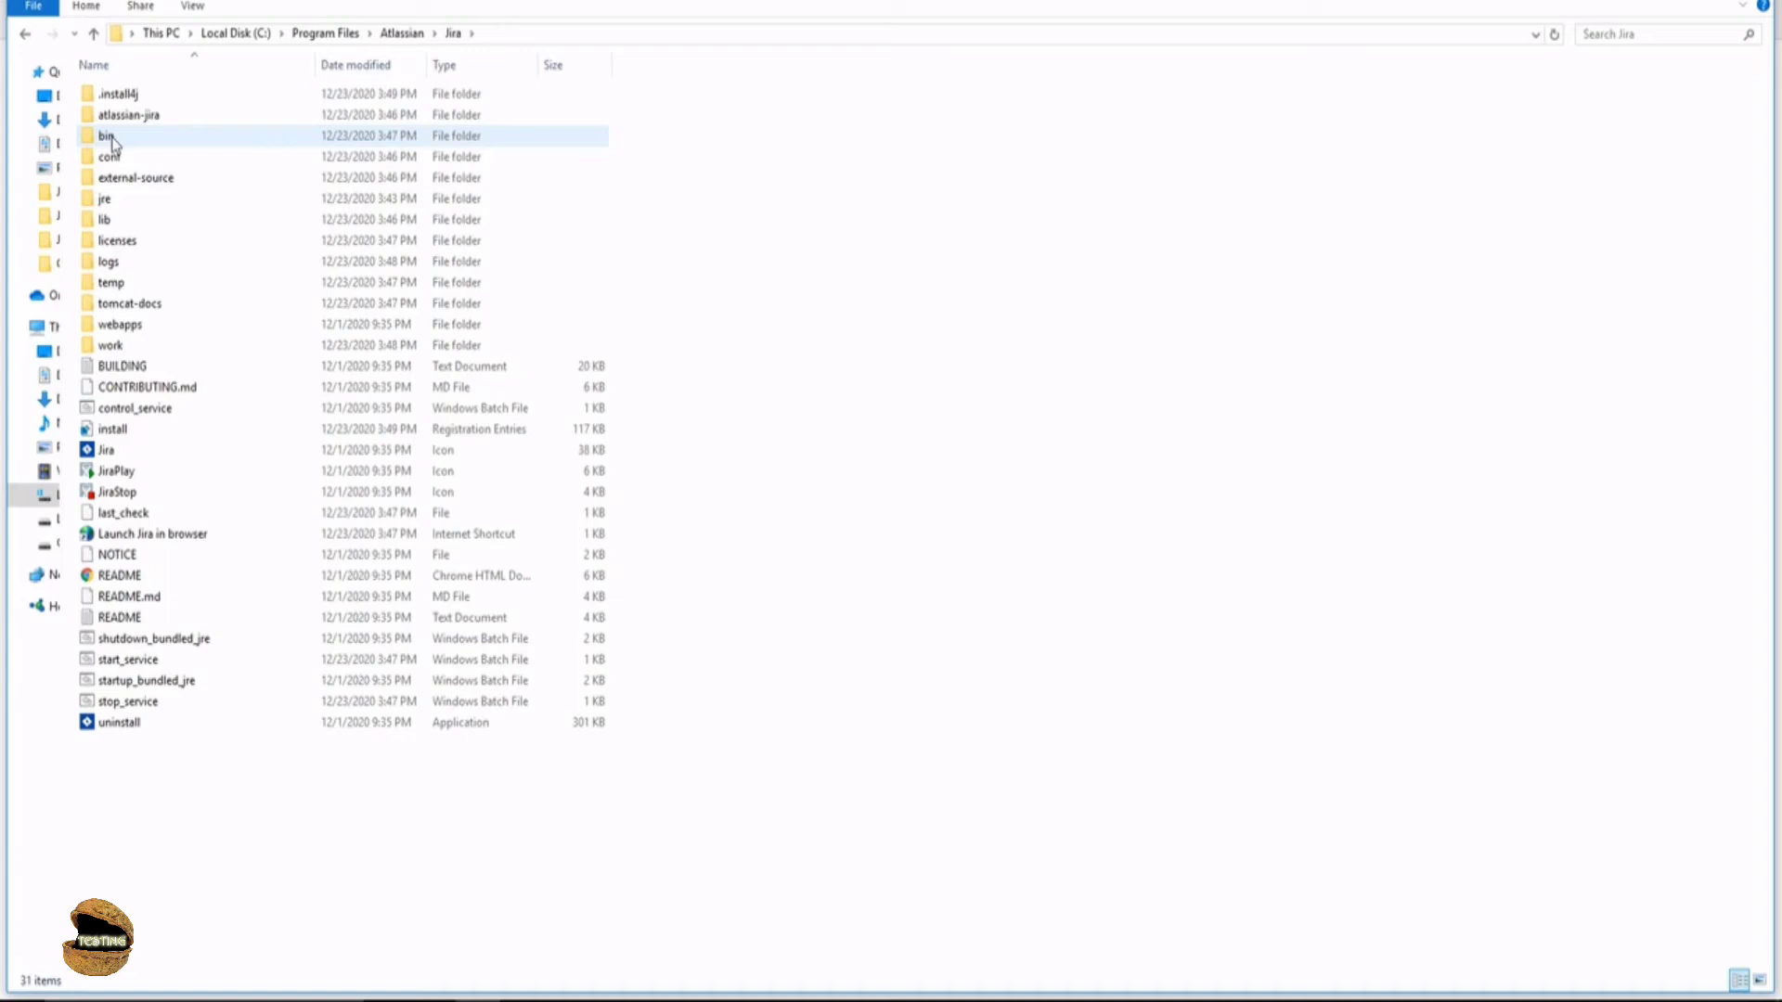
double_click(108, 137)
left_click(116, 869)
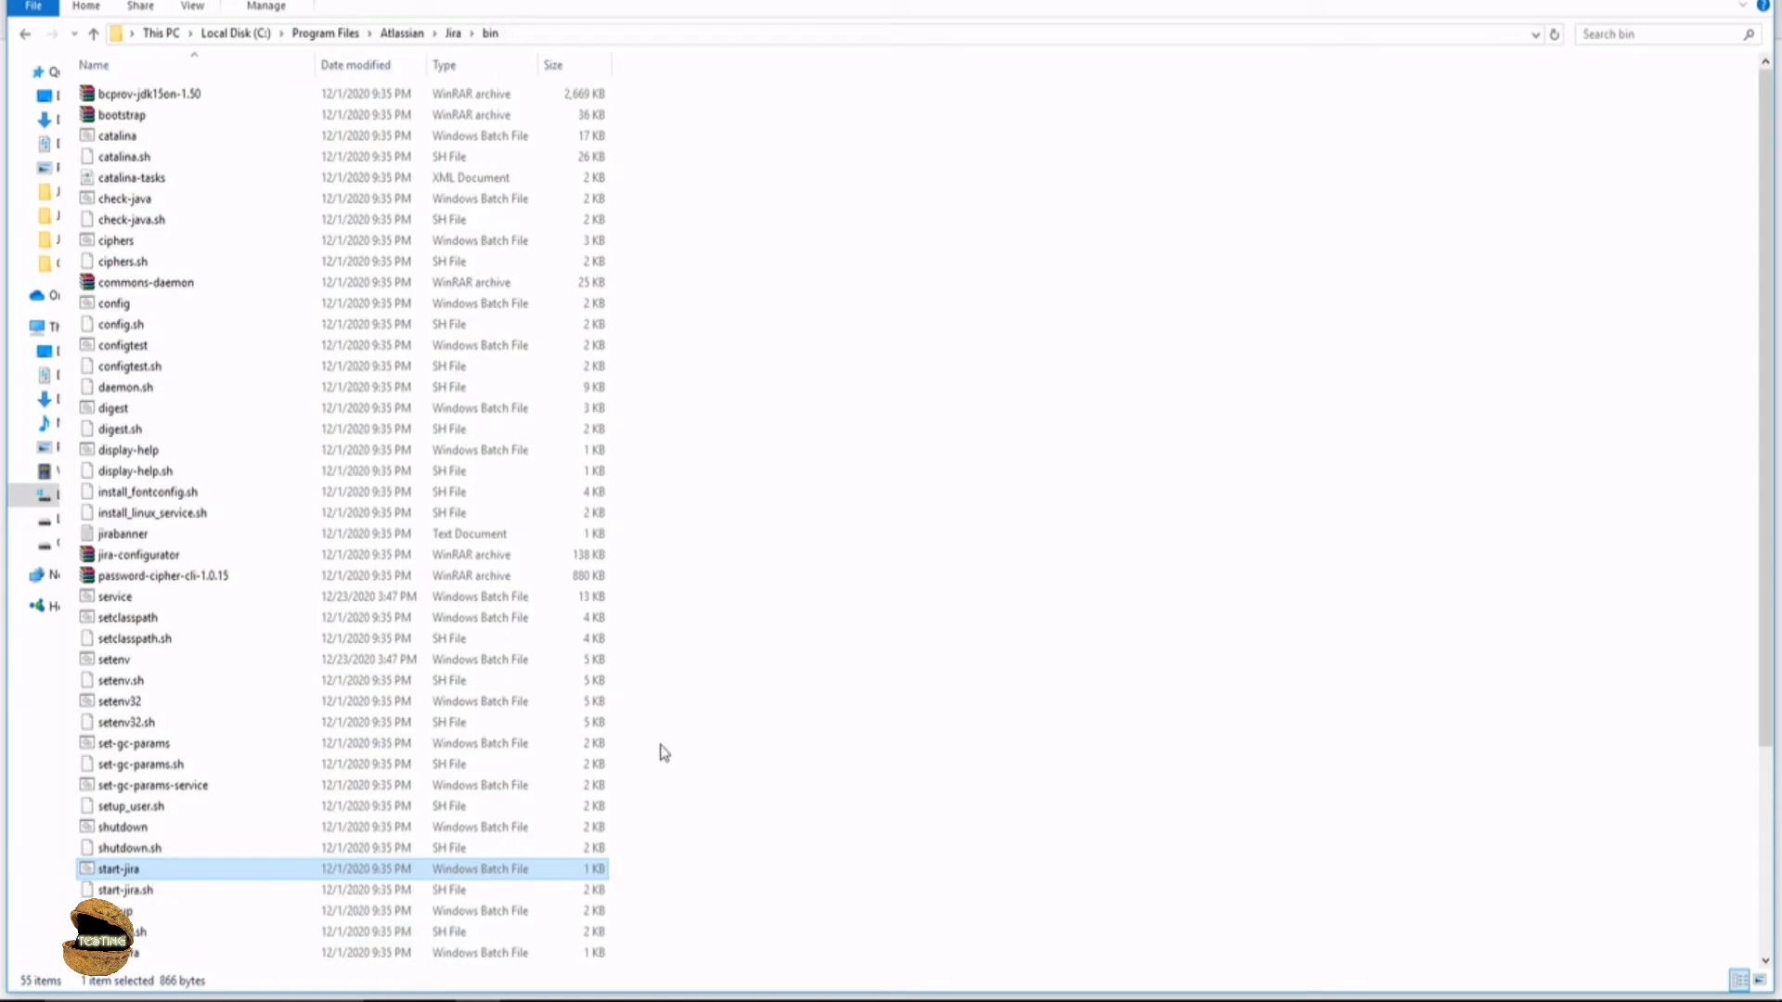
key("super")
type("cmd")
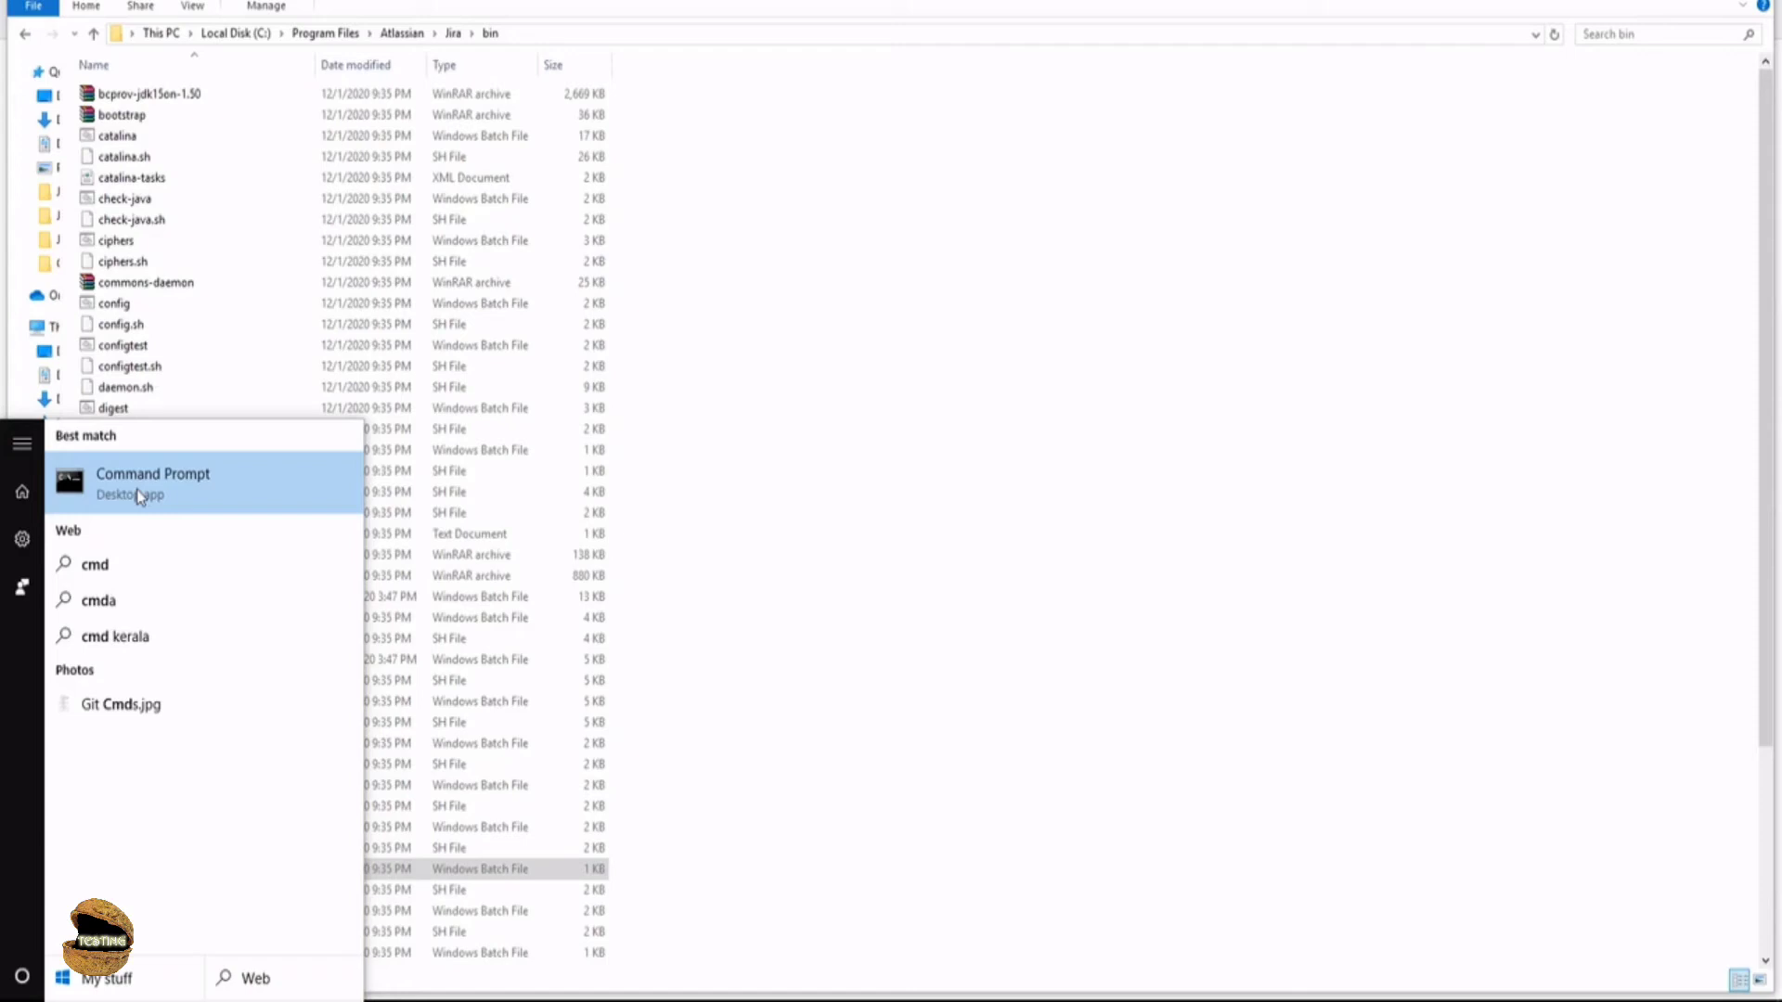
Change the admin console's directory to C:\Program Files\Atlassian\Jira\bin and begin the start-jira command
left_click(535, 30)
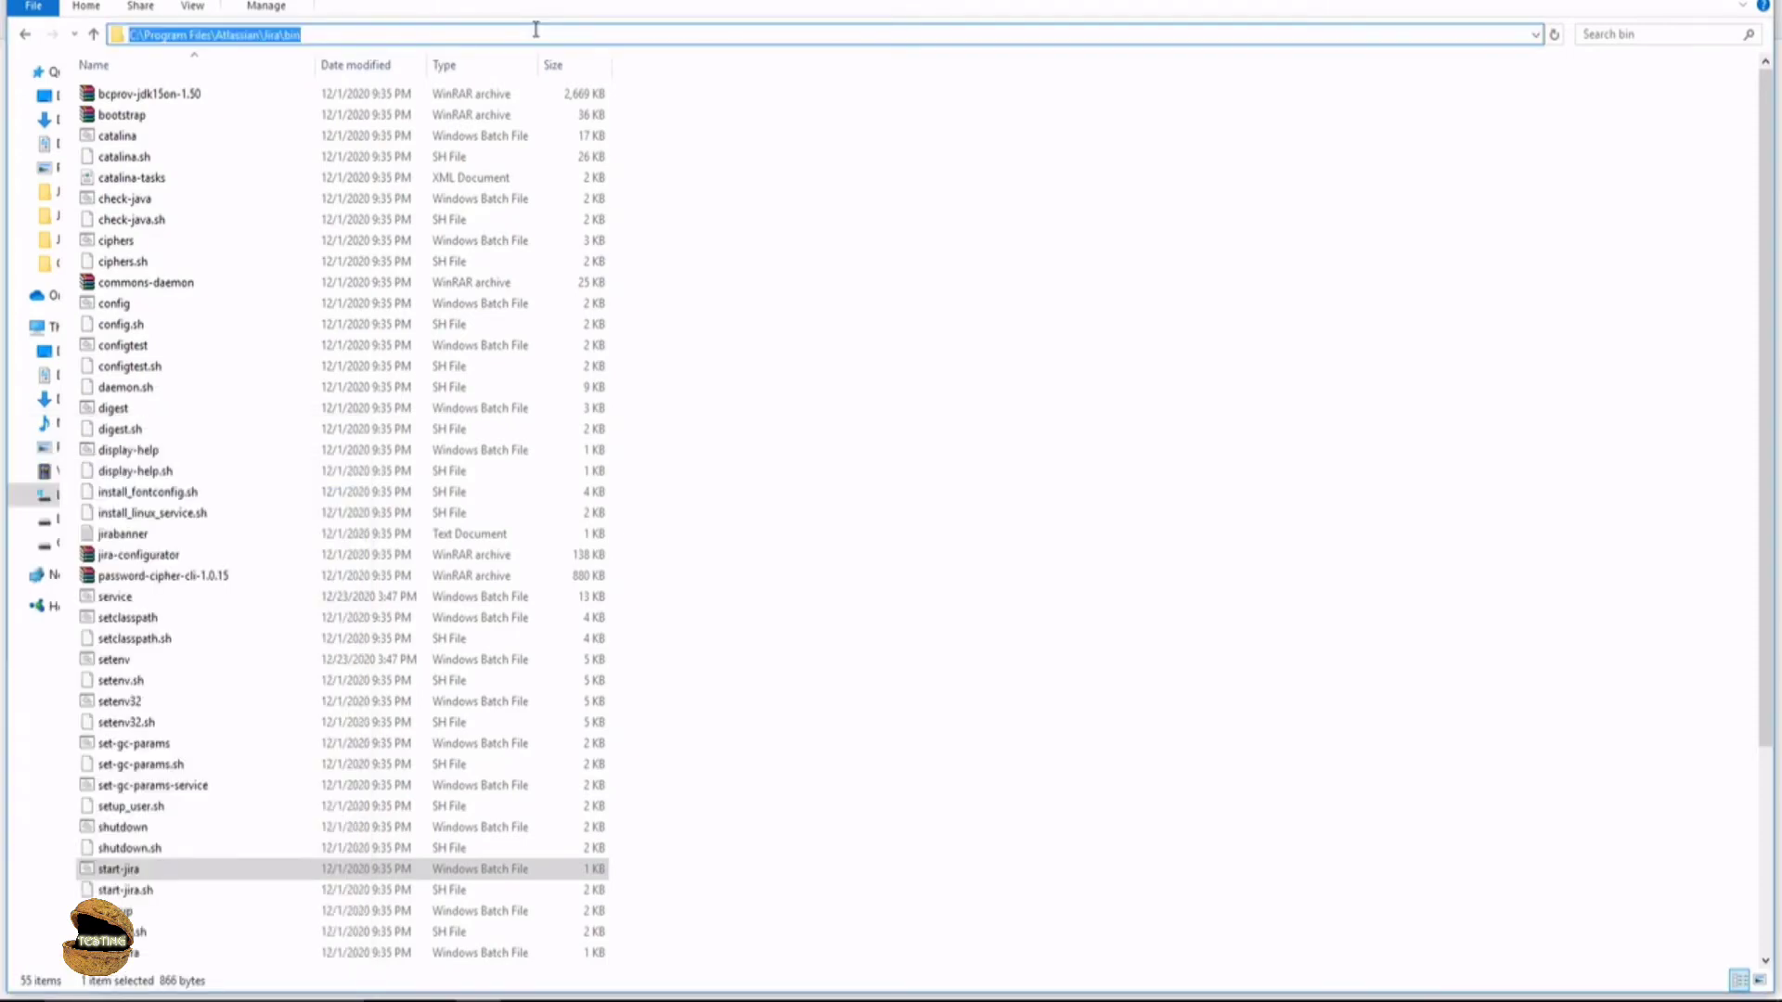
key("ctrl+c")
right_click(398, 230)
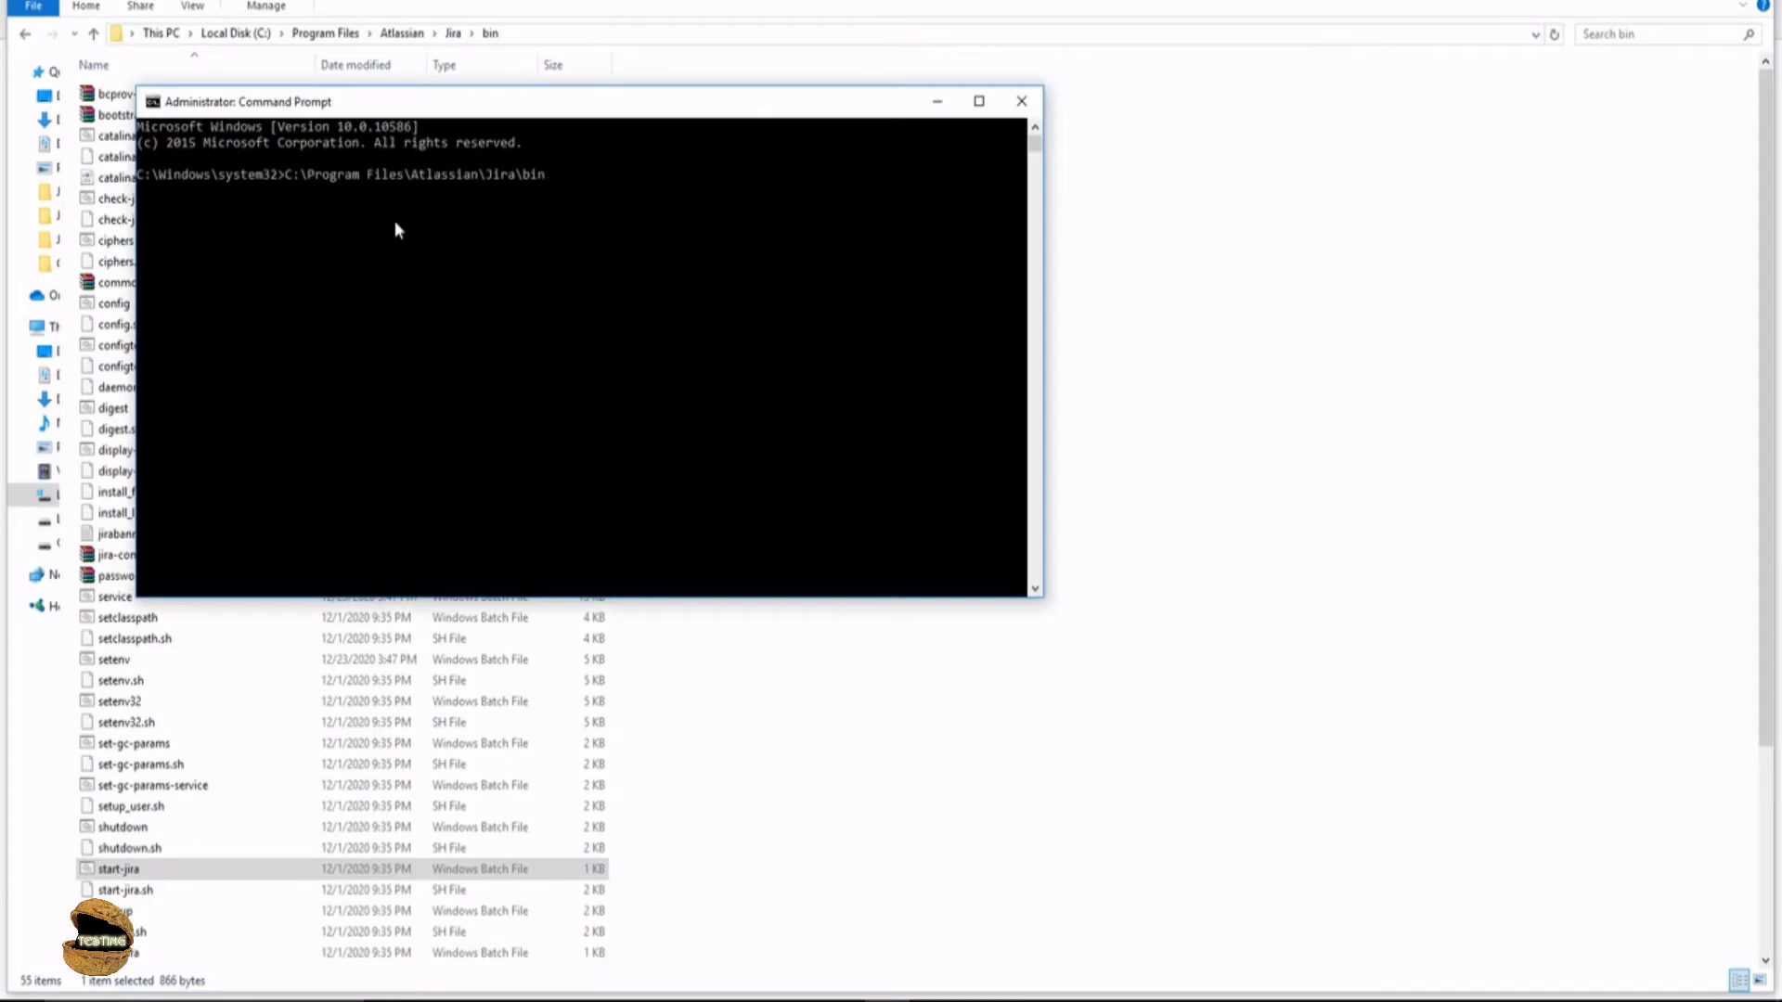
key("BackSpace")
key("Return")
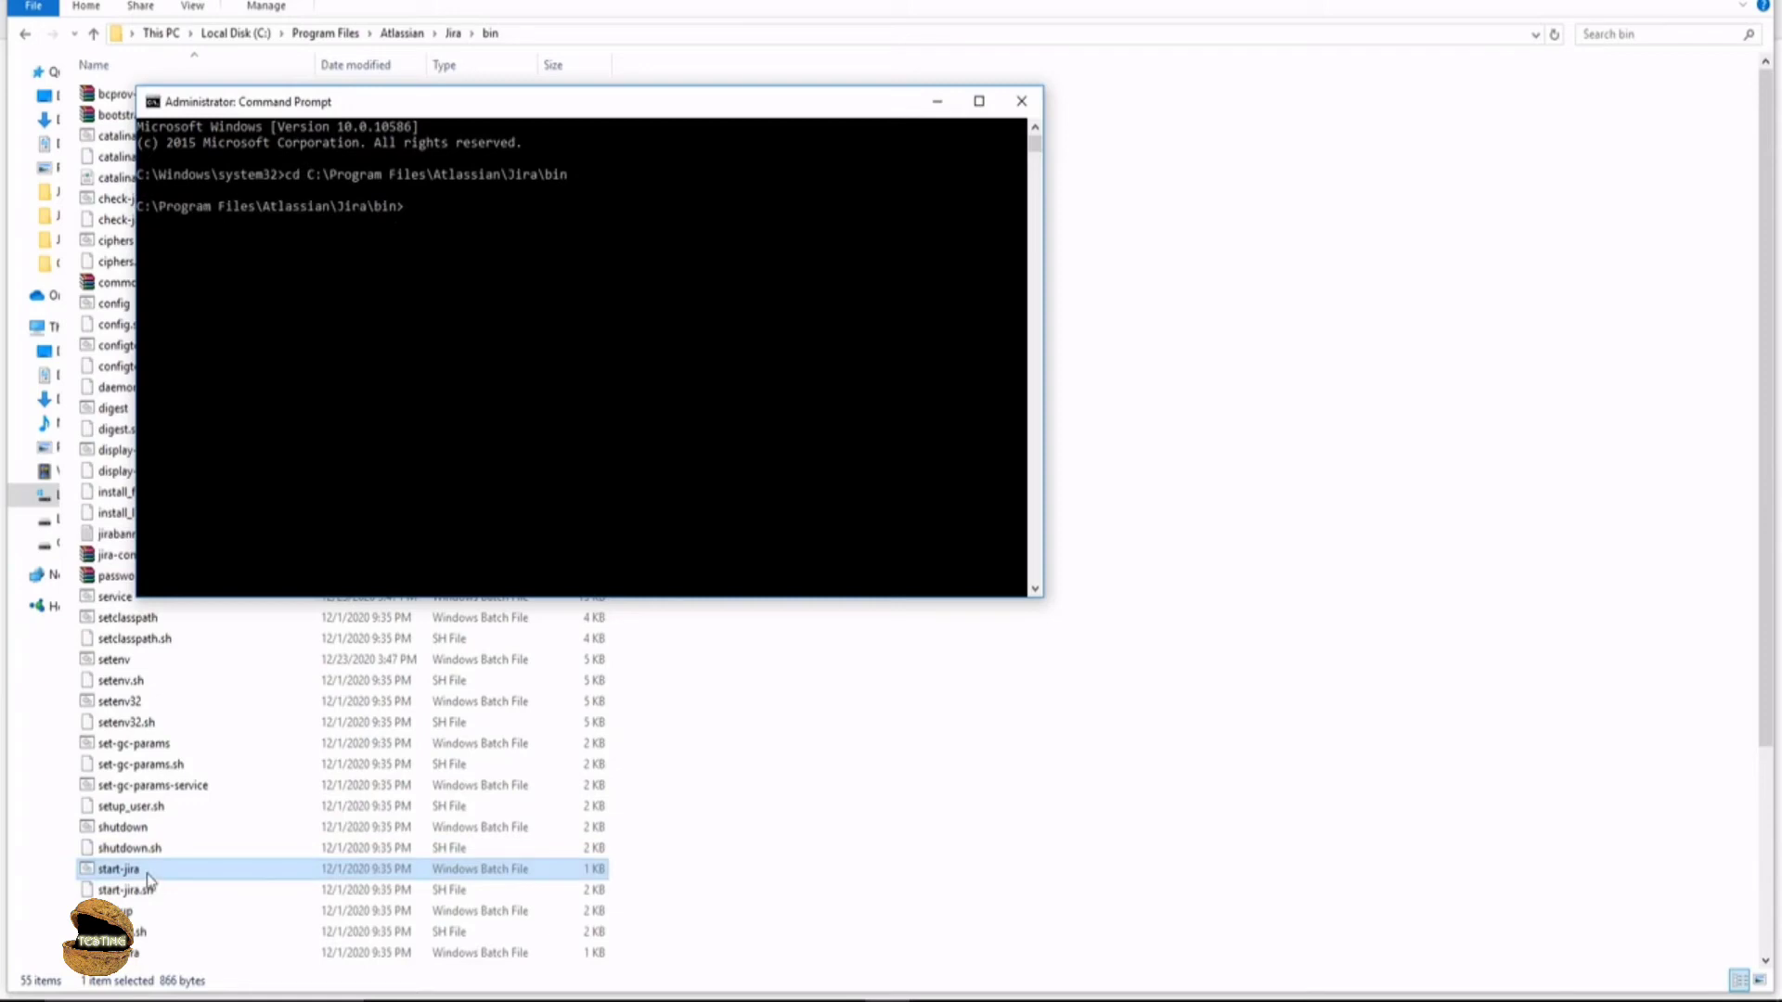
type("start-j")
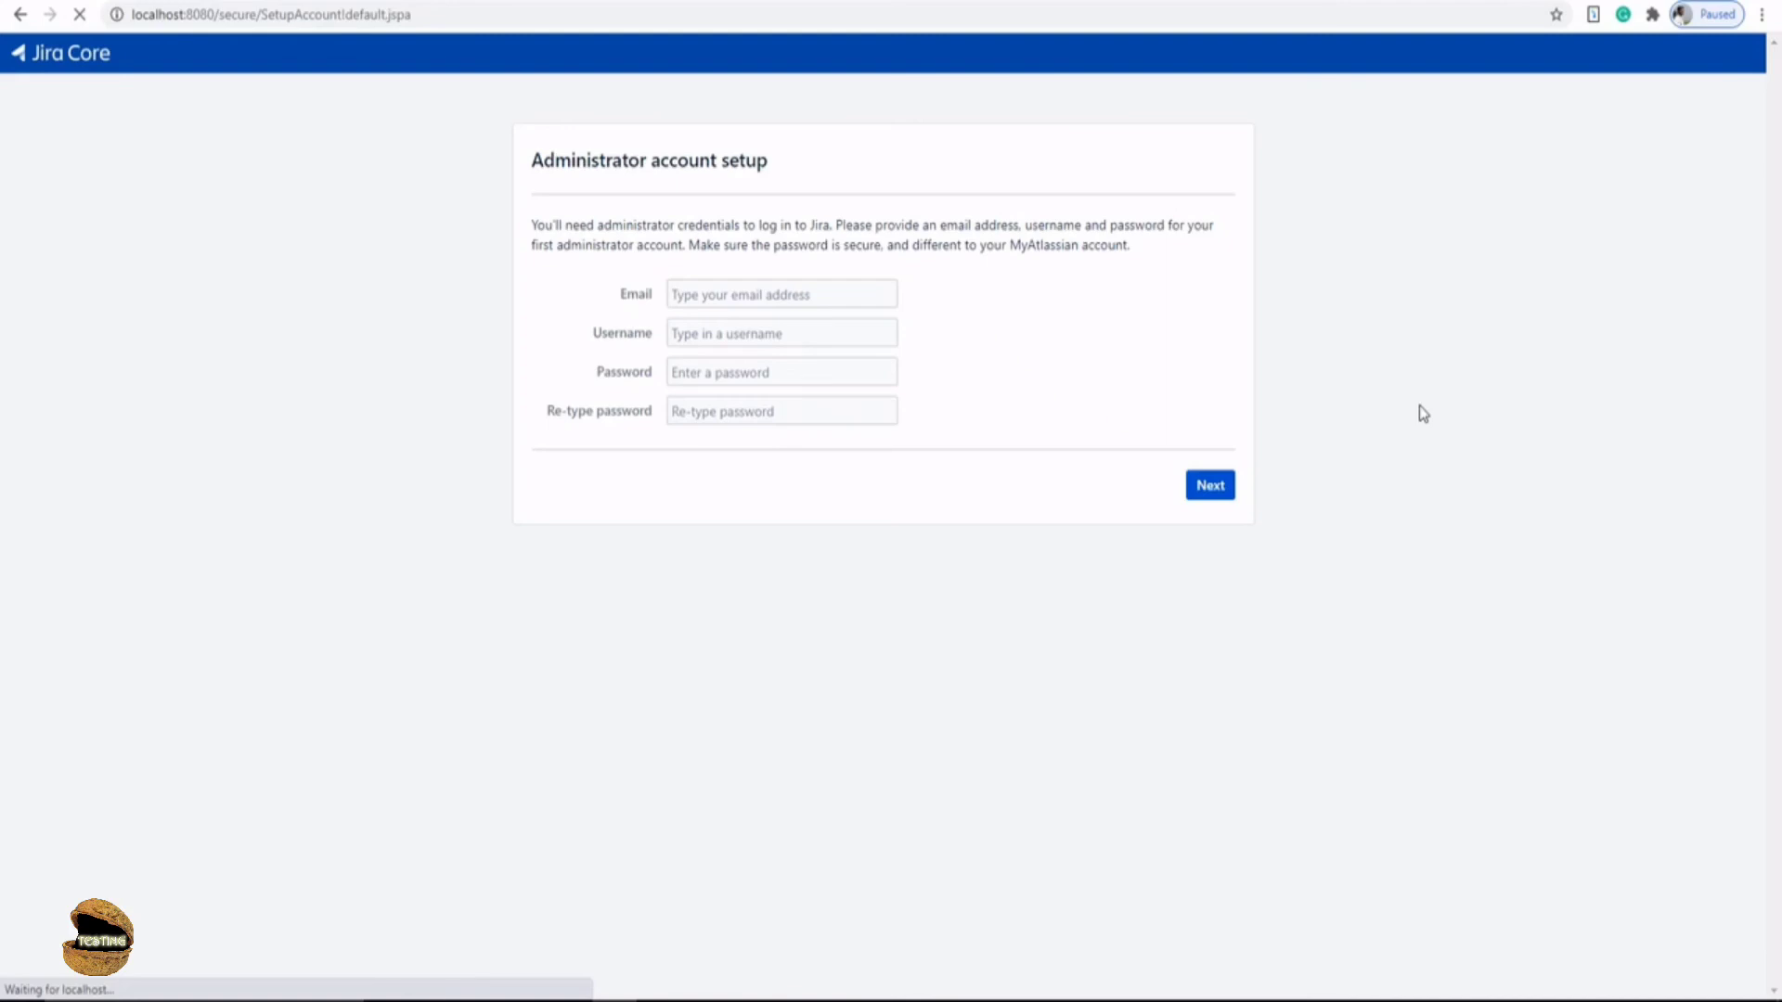
Fill the administrator account email, username and password from saved credentials, then submit the form
left_click(717, 293)
type("janna")
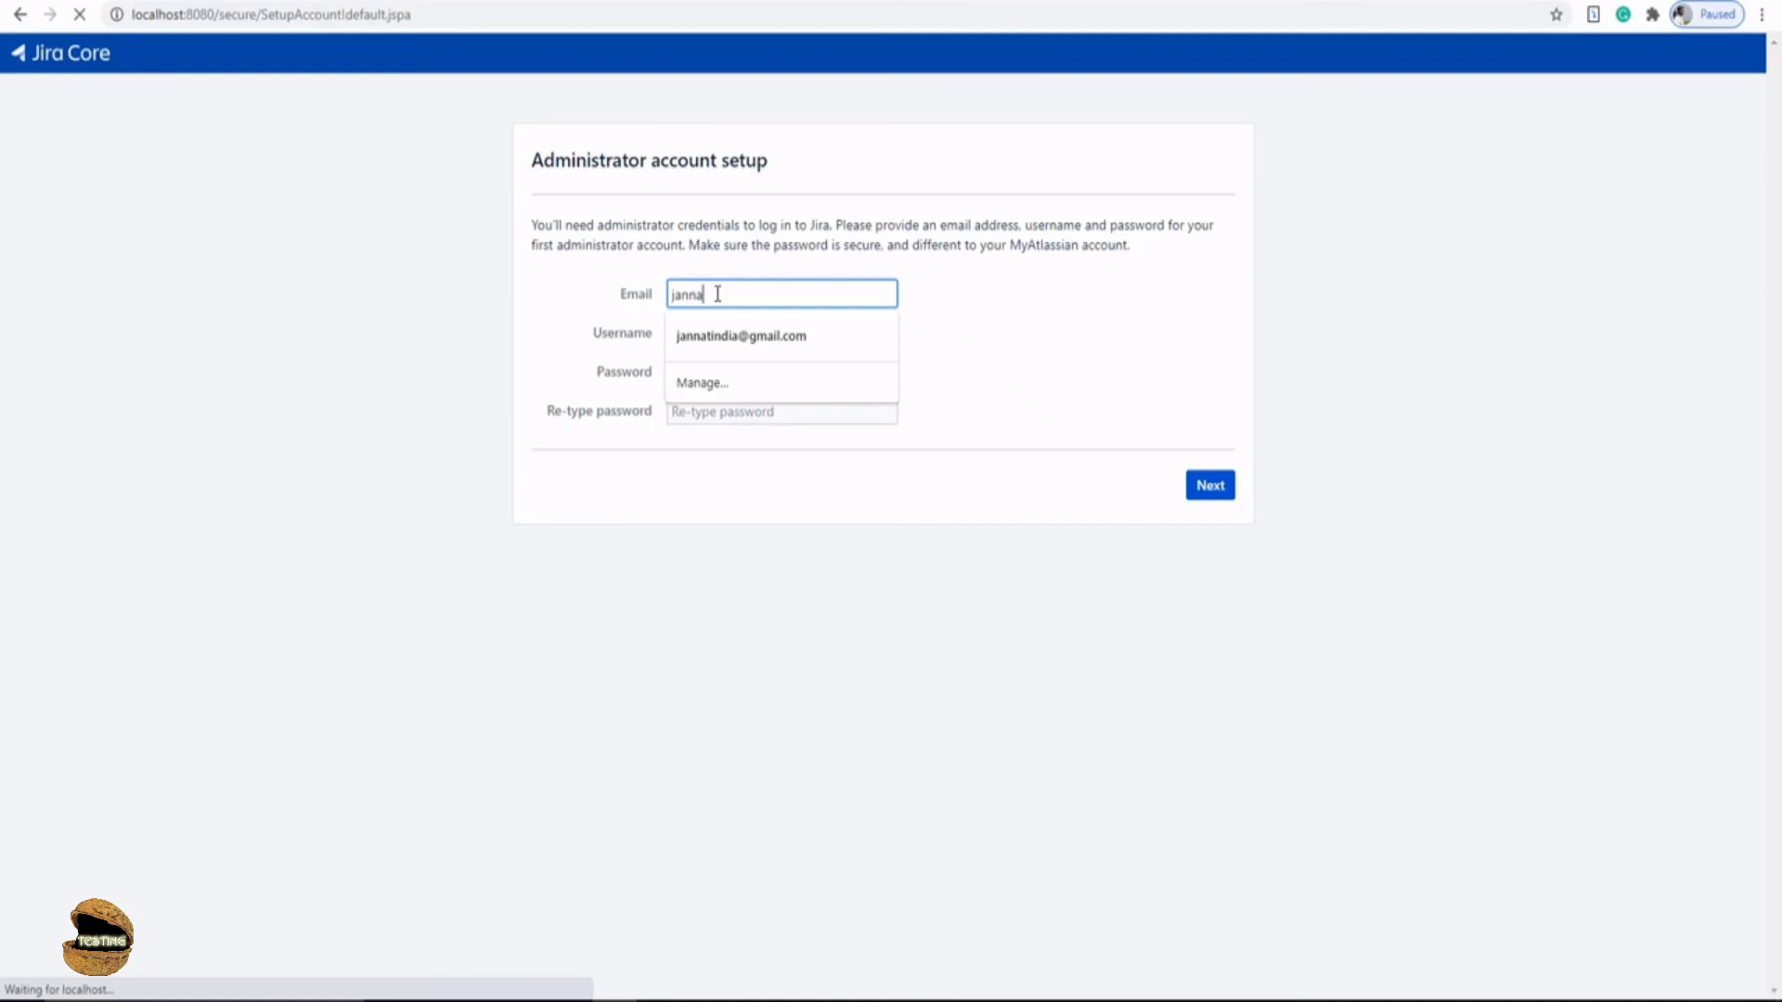
left_click(741, 336)
left_click(813, 413)
key("Return")
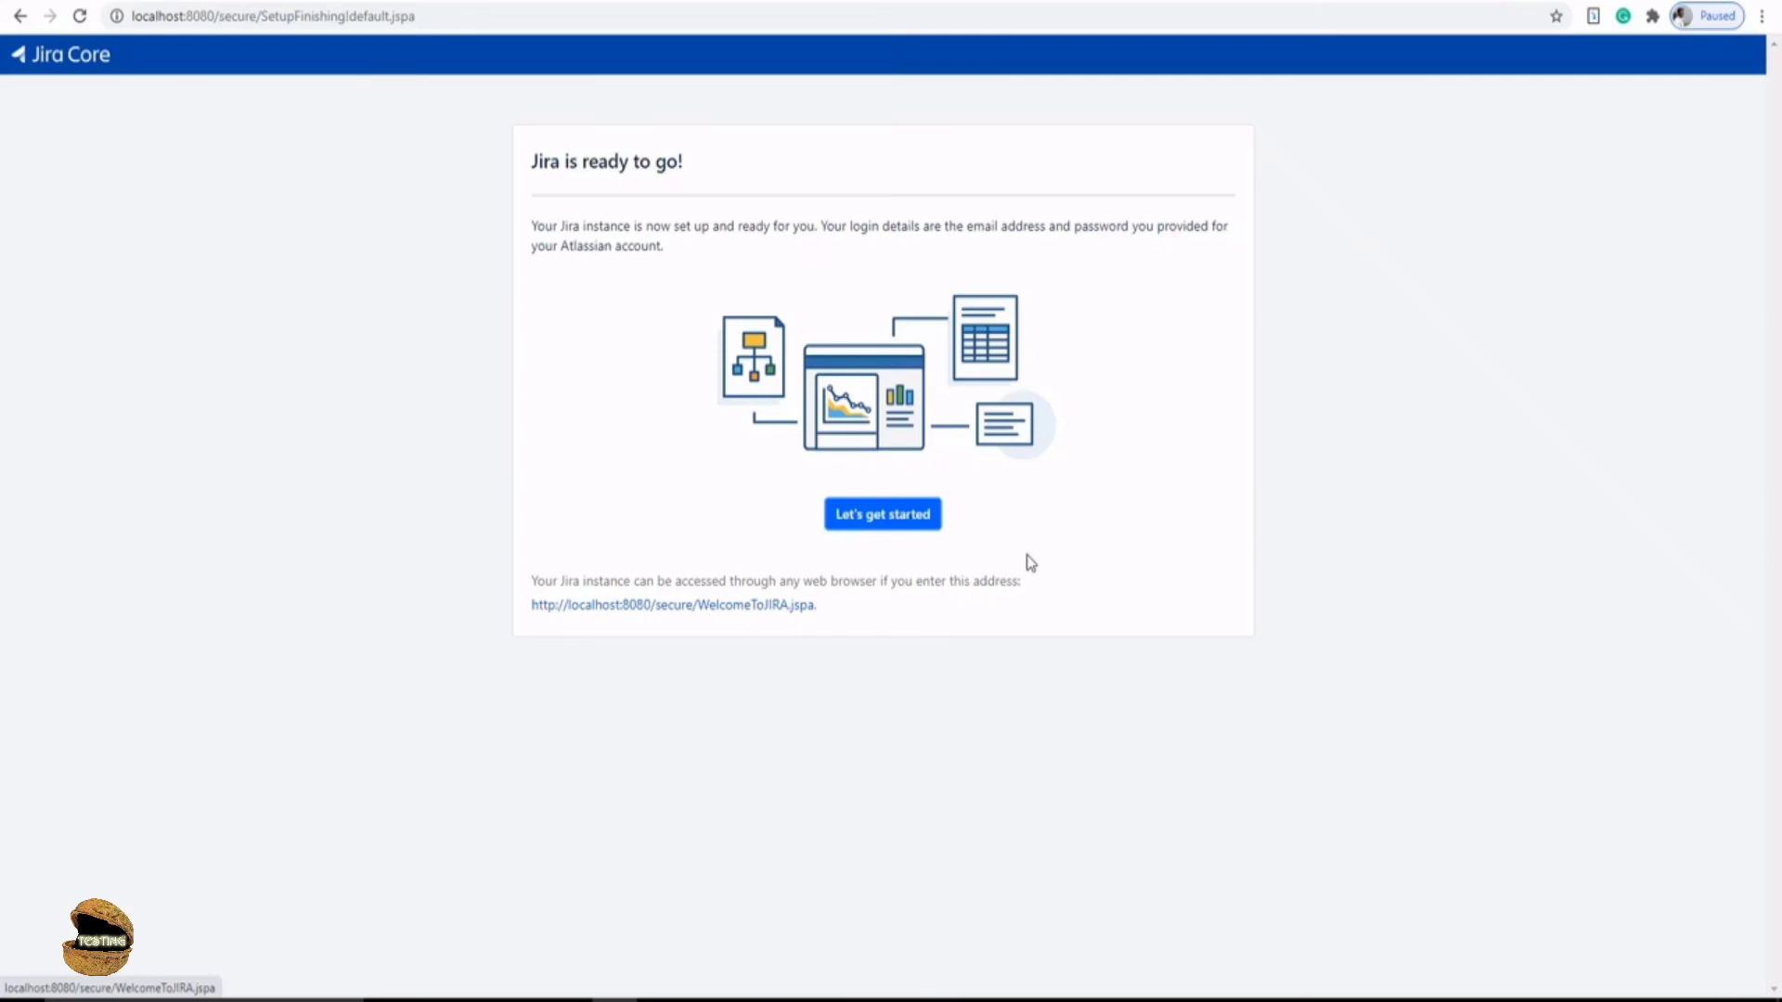
left_click_drag(531, 604, 851, 624)
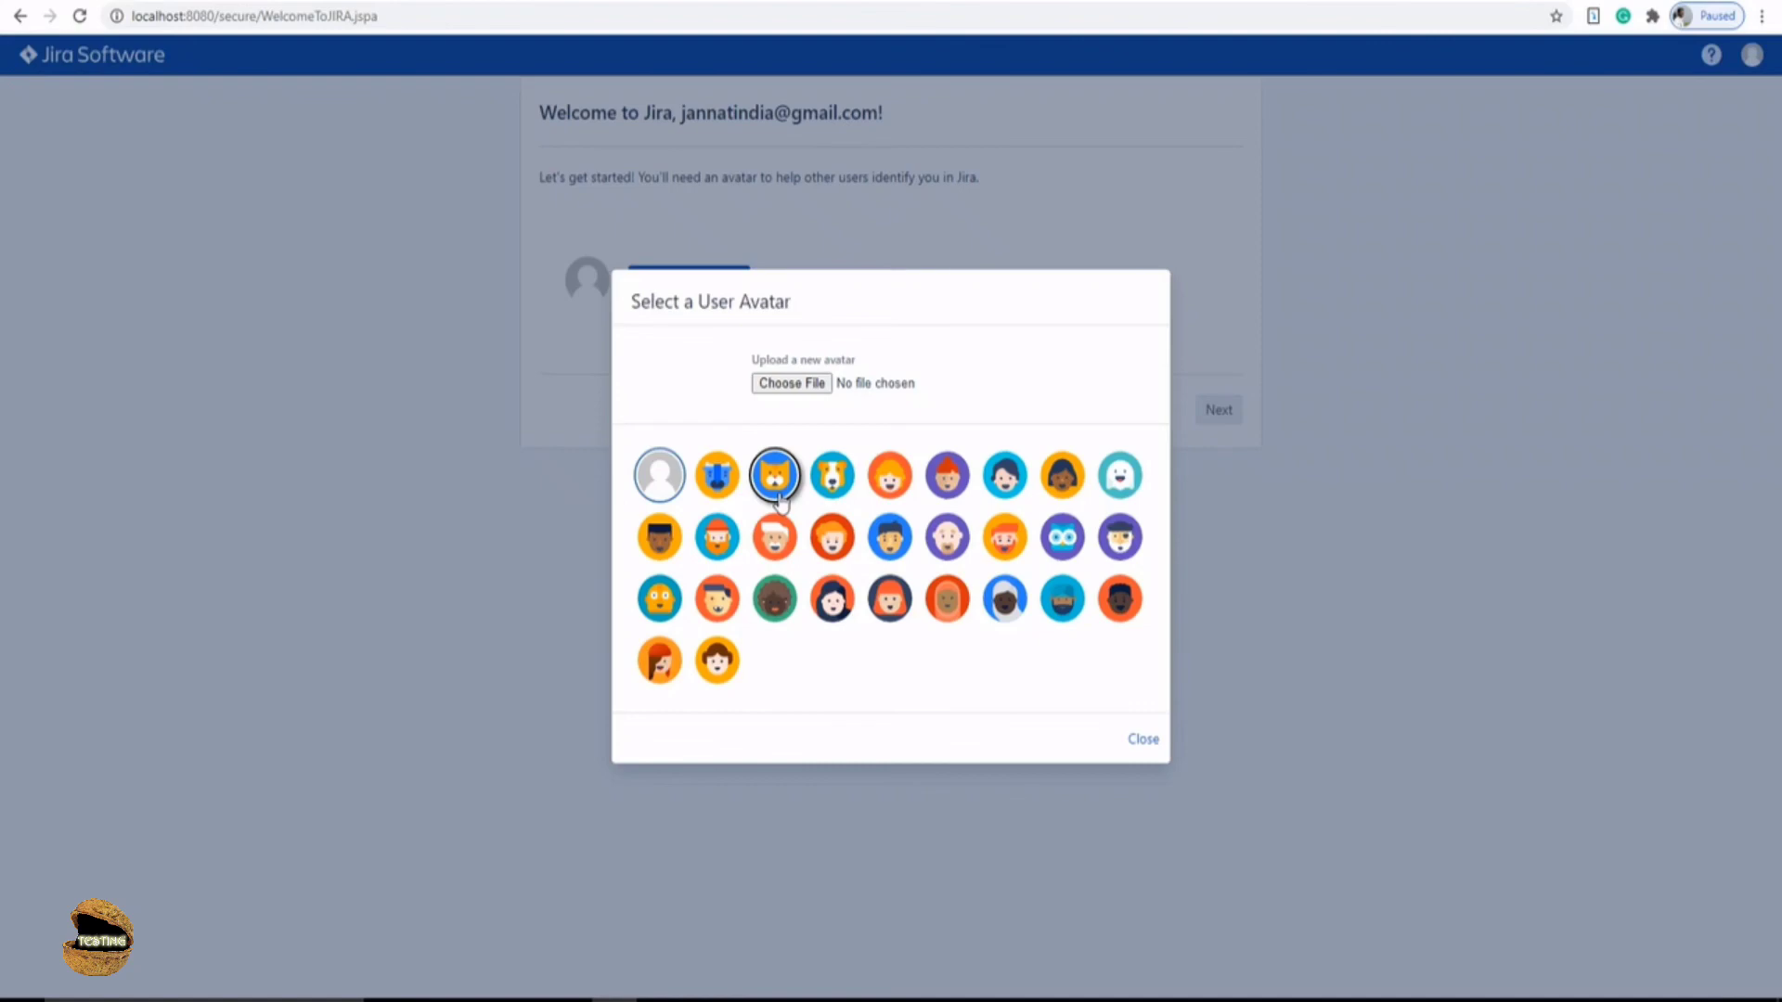
Pick the cat avatar for the admin profile
left_click(776, 478)
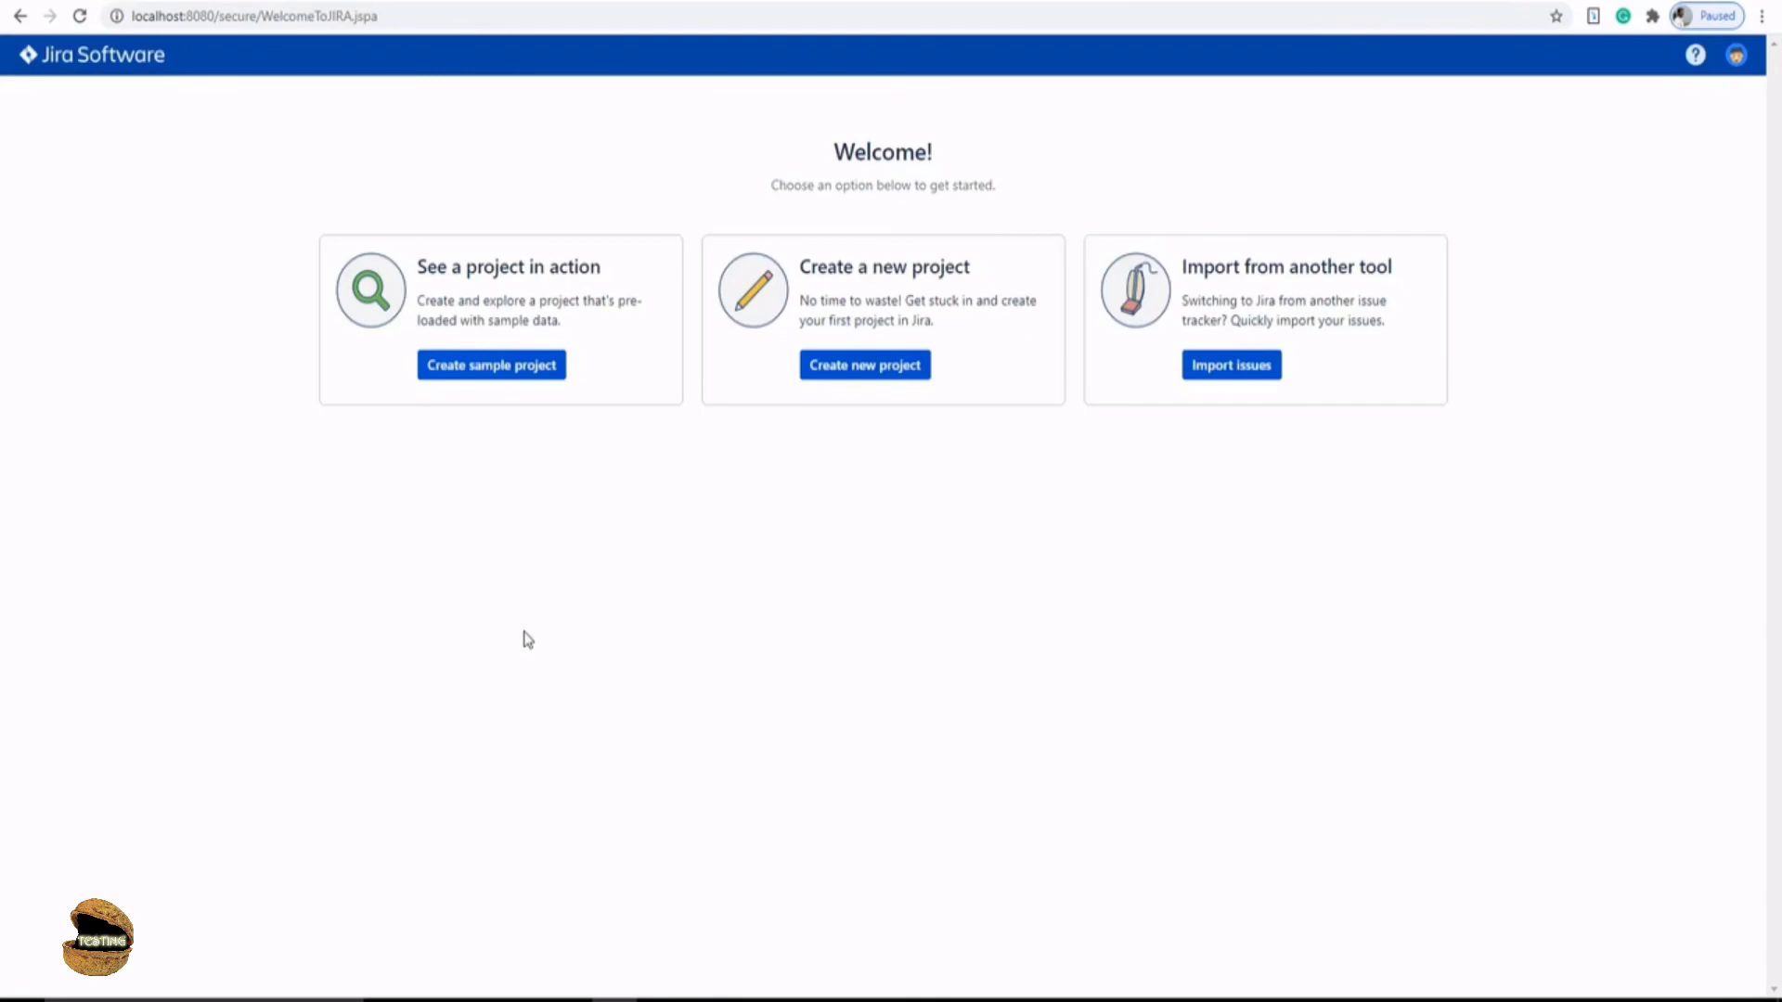